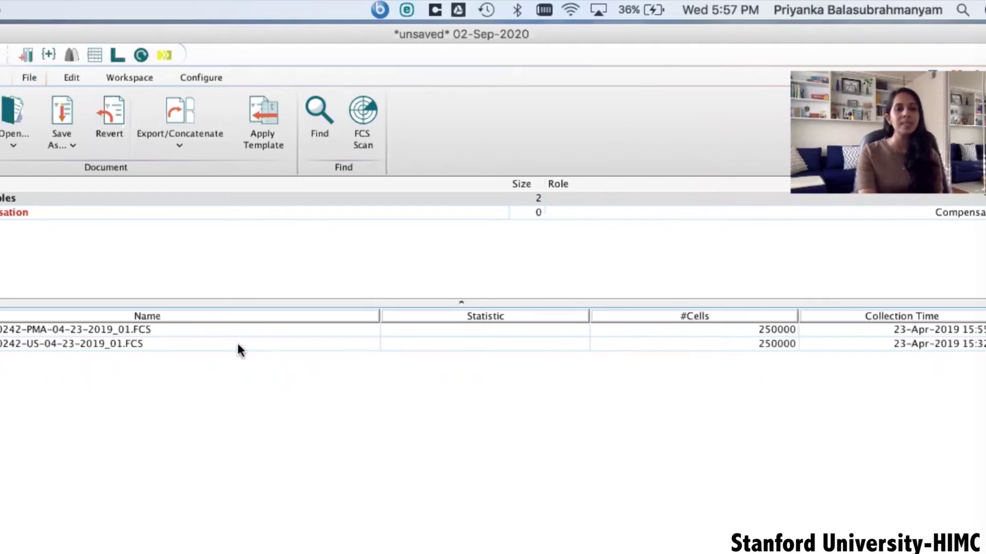
On the US sample, draw a rectangle gate named Cells around the DNA+ population (97.9%).
double_click(117, 340)
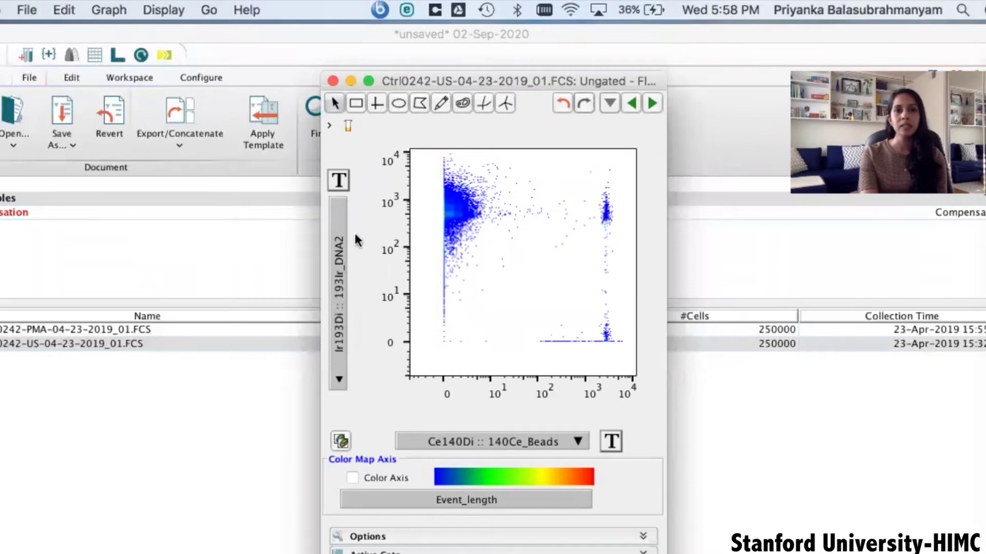
left_click(357, 105)
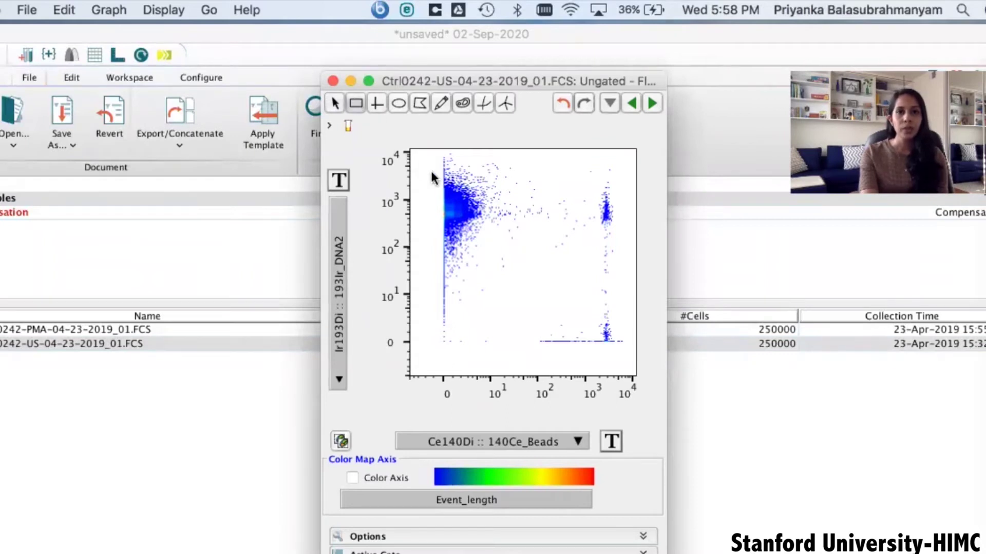
left_click_drag(428, 173, 489, 259)
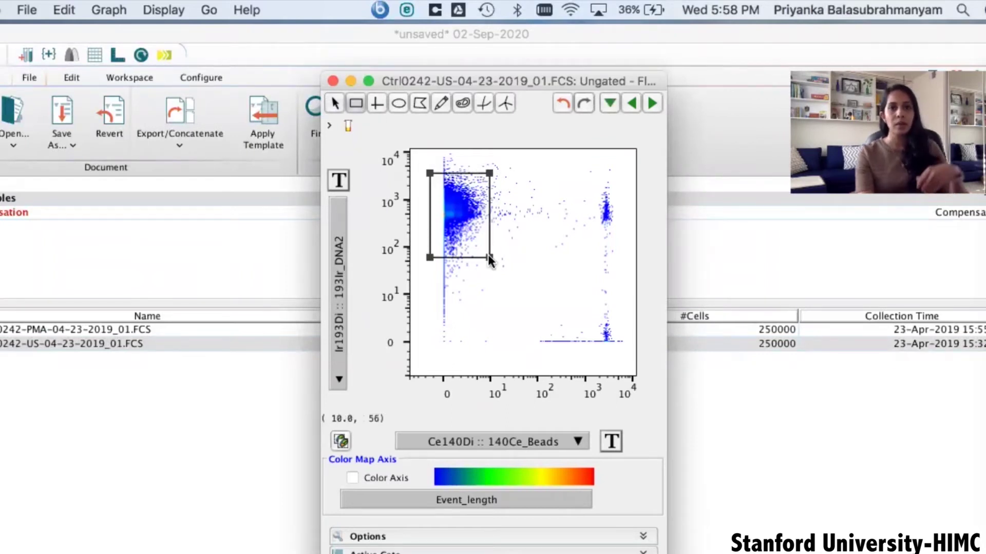
type("Cells")
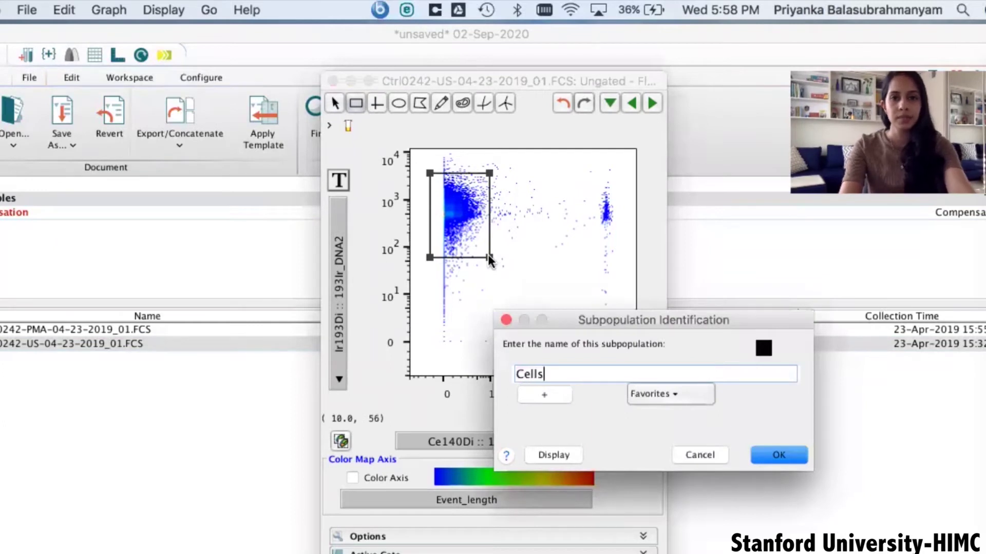
key("Return")
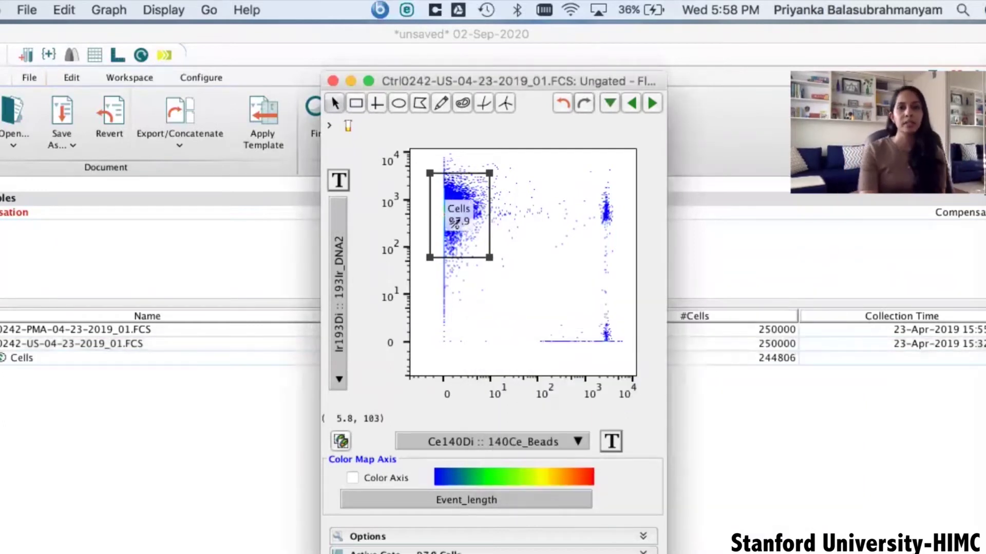
left_click_drag(456, 224, 519, 190)
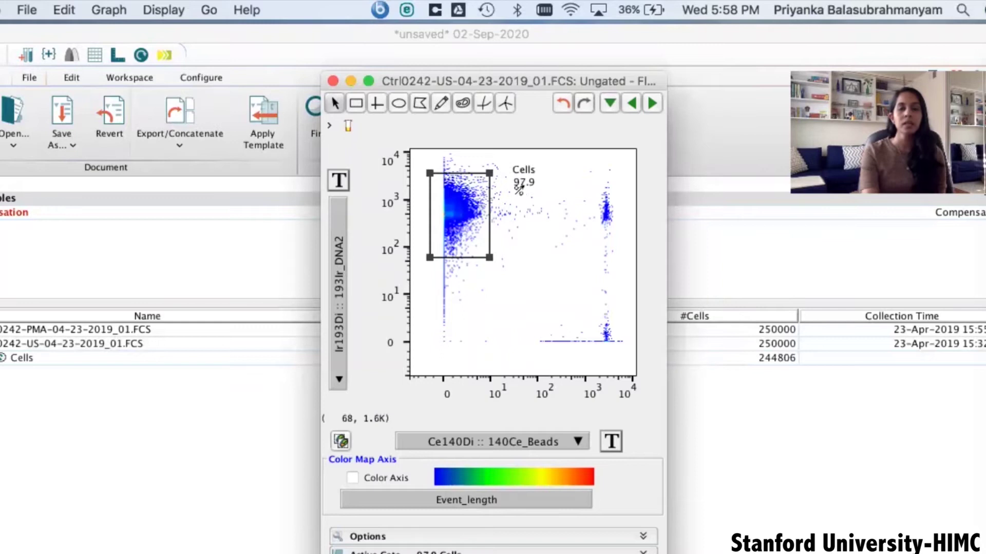
Display the Cells population with 191Ir_DNA1 on the x axis.
double_click(467, 167)
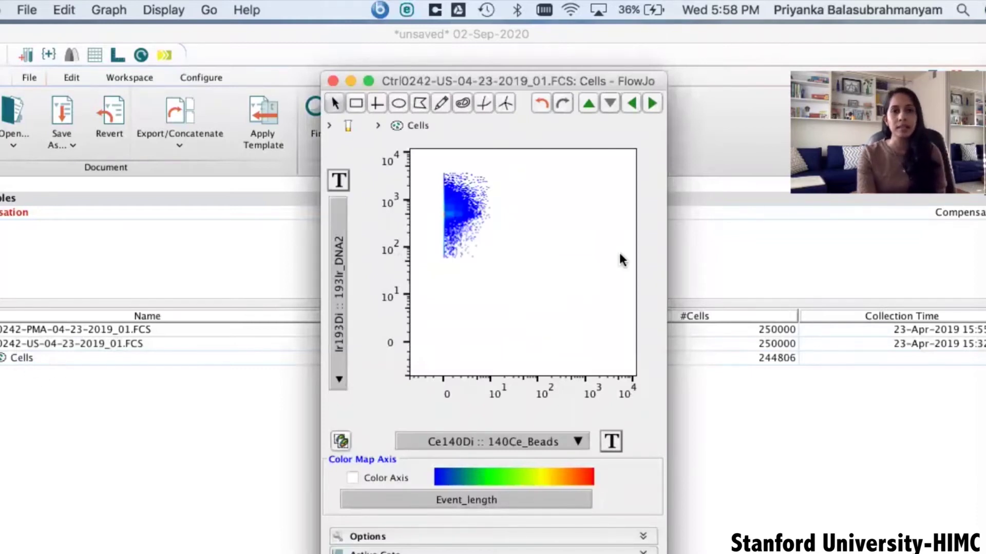
left_click(513, 437)
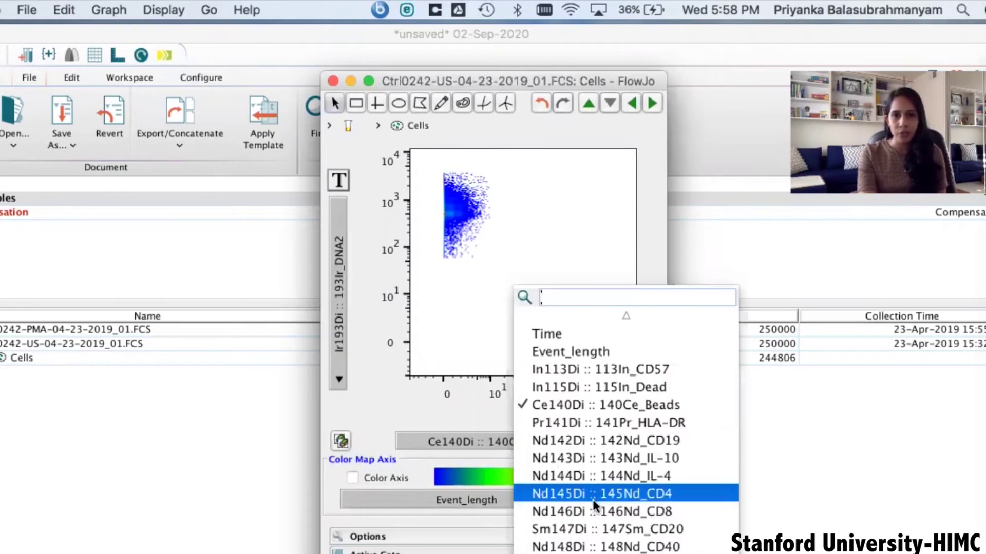
scroll(592, 500, "down", 5)
scroll(595, 500, "down", 3)
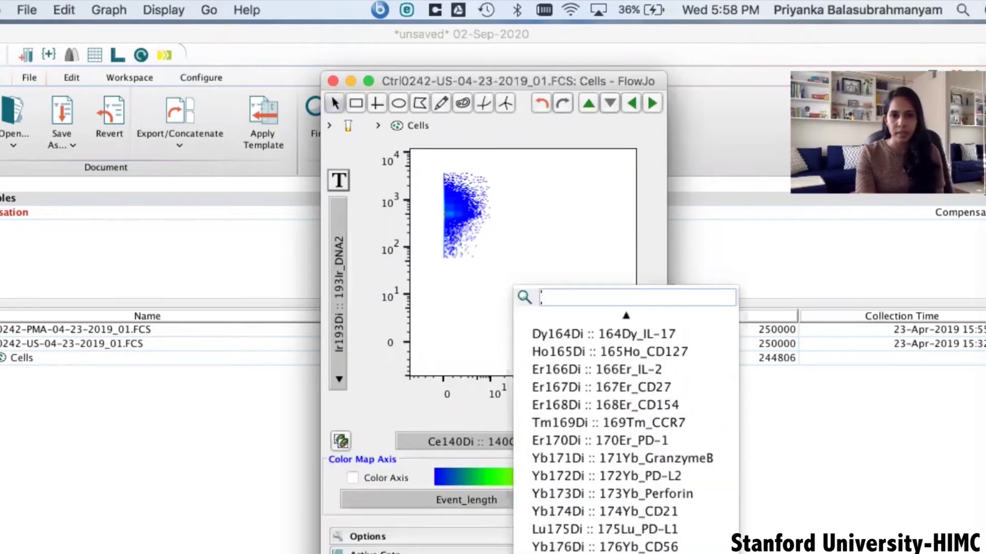
key("Return")
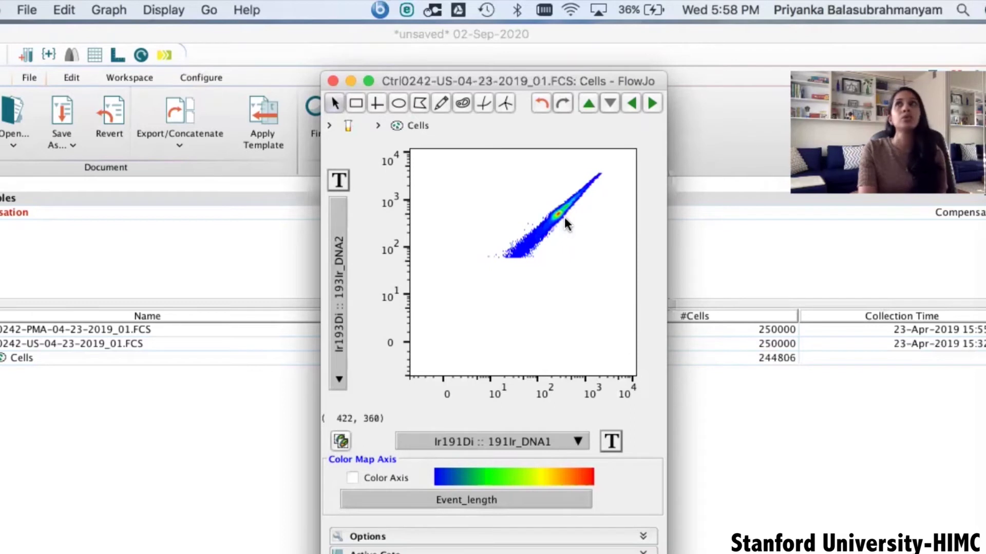
Draw an ellipse gate named Singlets around the dense diagonal cluster (75.3%).
left_click(399, 104)
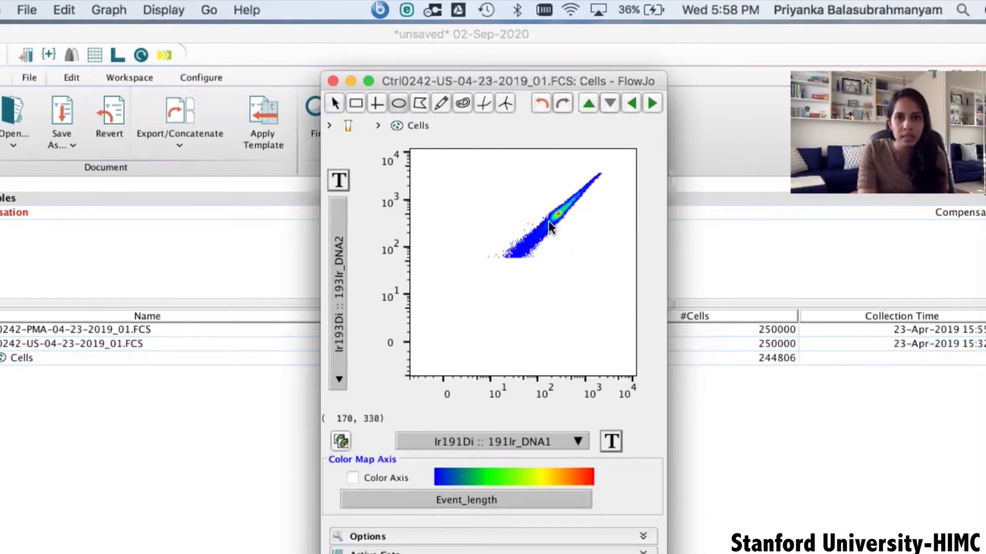
left_click_drag(549, 221, 564, 205)
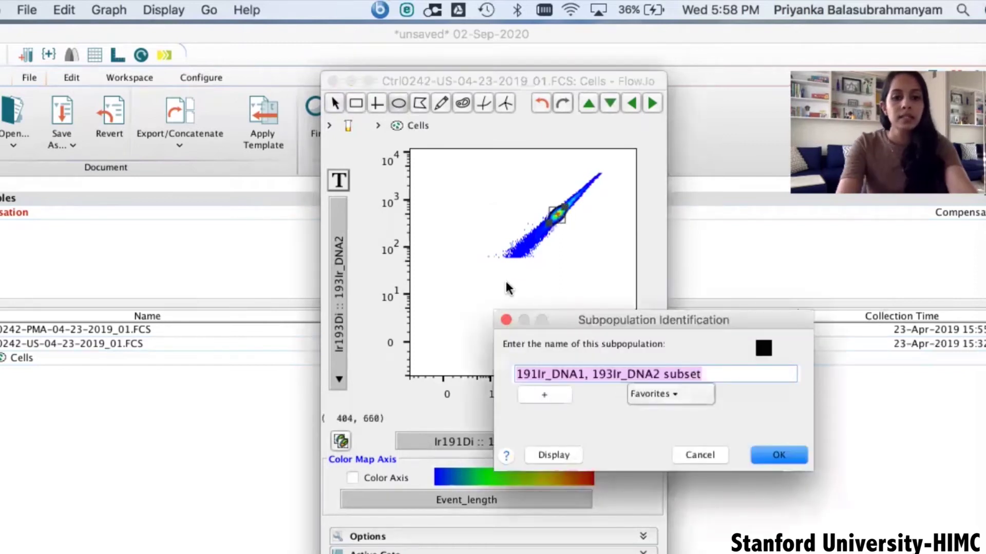
type("singlets")
key("Return")
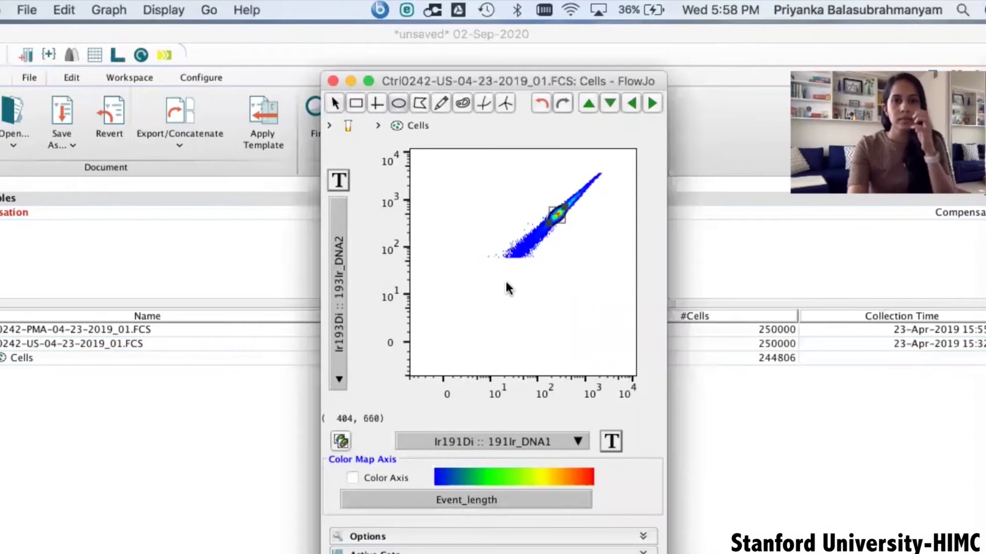
left_click_drag(542, 212, 504, 199)
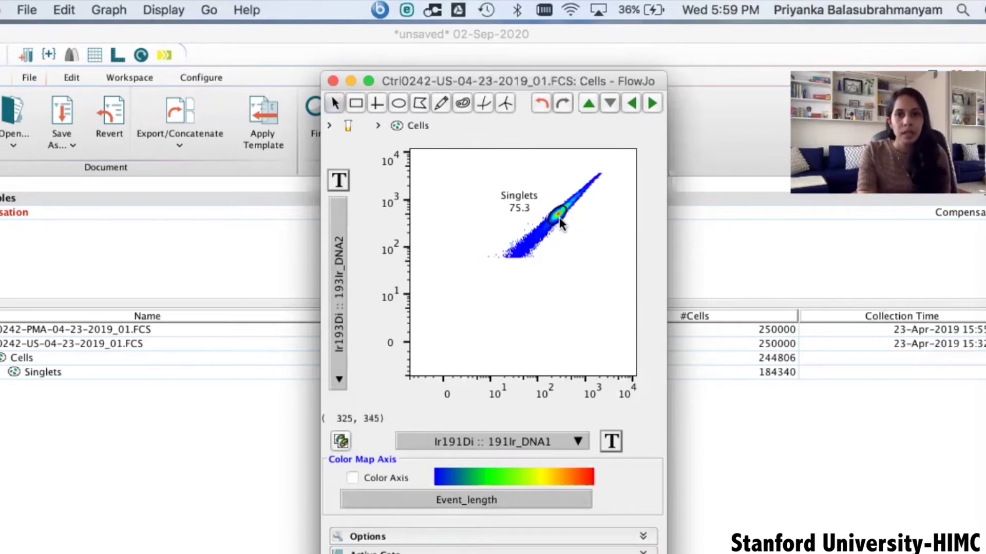
Show the Singlets population with Event_length on the x axis.
left_click(559, 218)
double_click(559, 218)
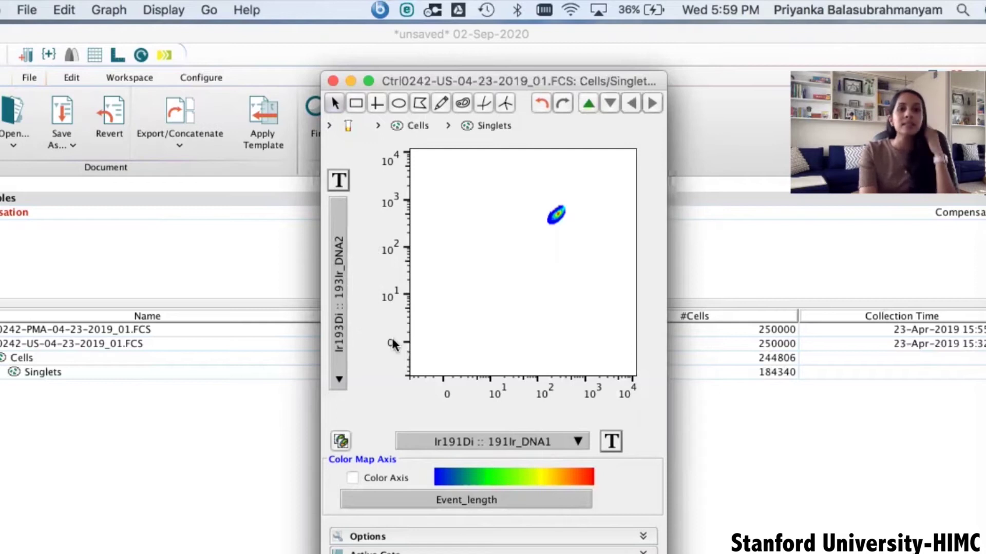
left_click(555, 436)
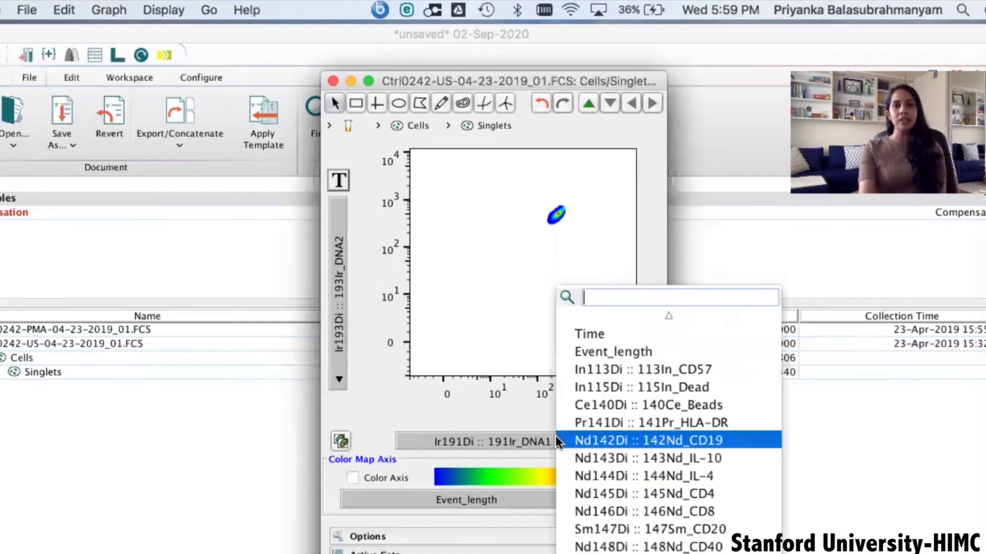
left_click(612, 345)
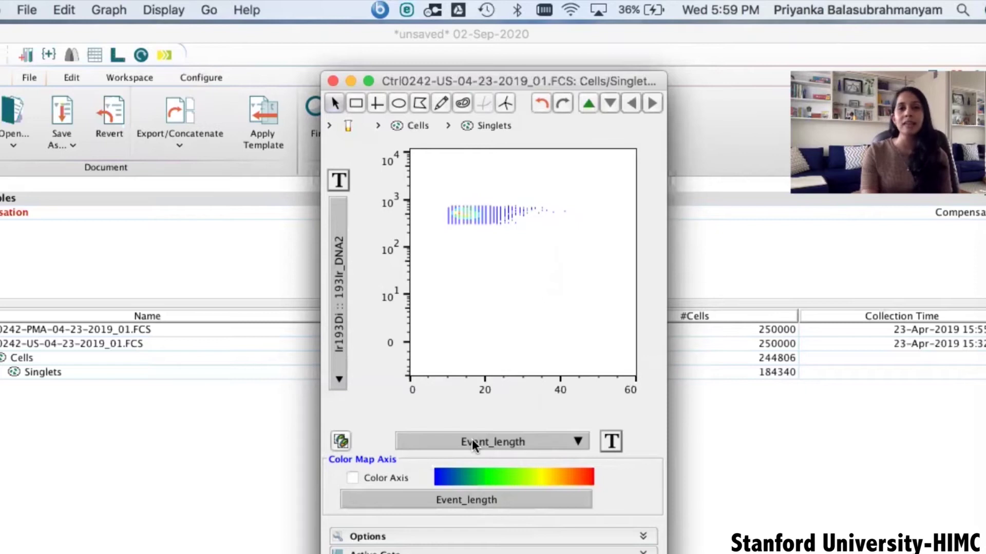
Set the Event_length axis transform to a linear 0–60 scale.
left_click(608, 442)
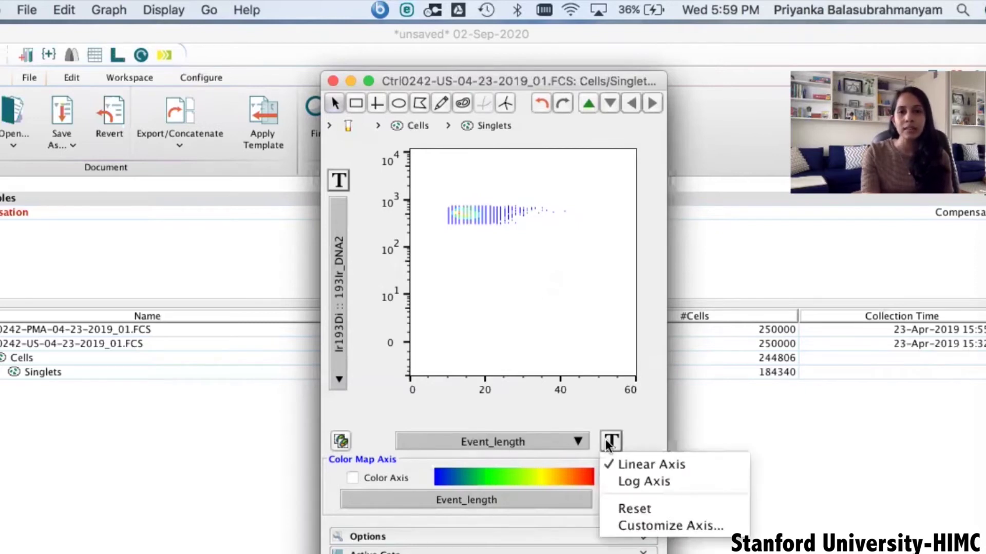
left_click(627, 527)
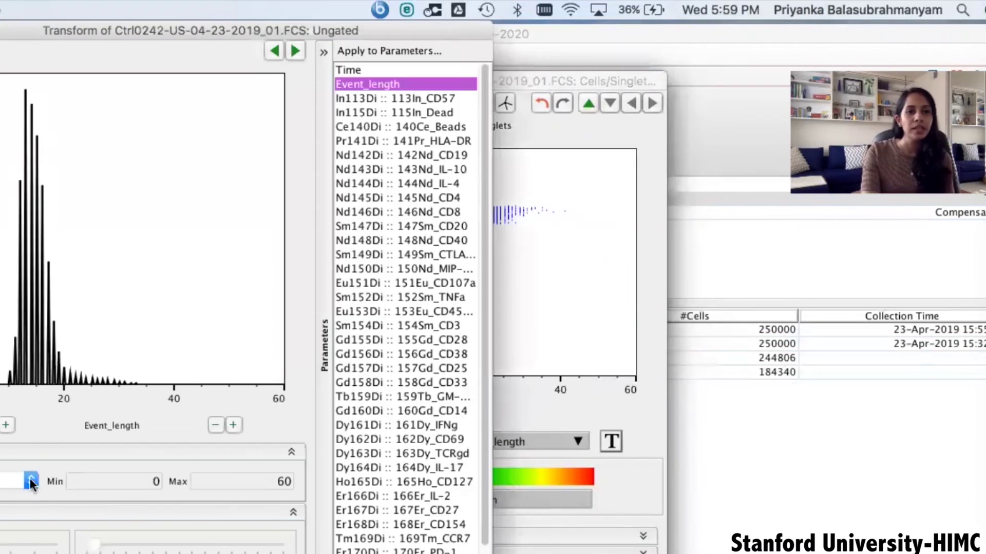
left_click(21, 478)
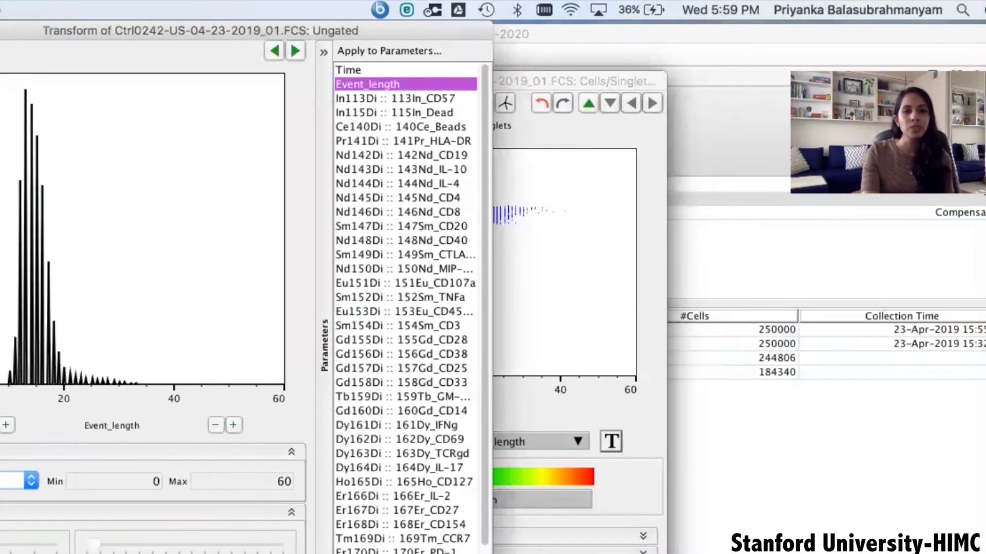
key("Return")
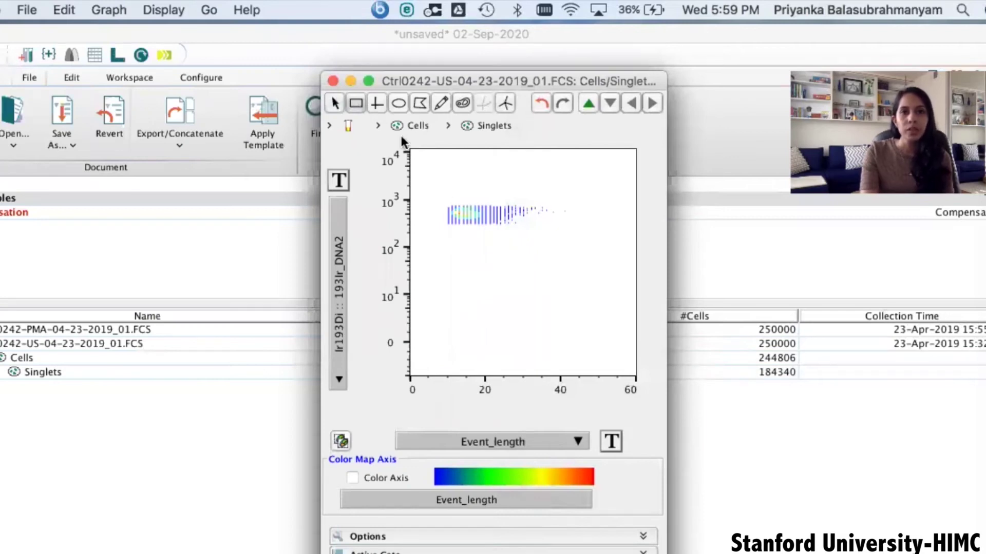
Draw a rectangle gate named Intact singlets over the short event-length end, covering 82.3%.
left_click_drag(454, 200, 472, 223)
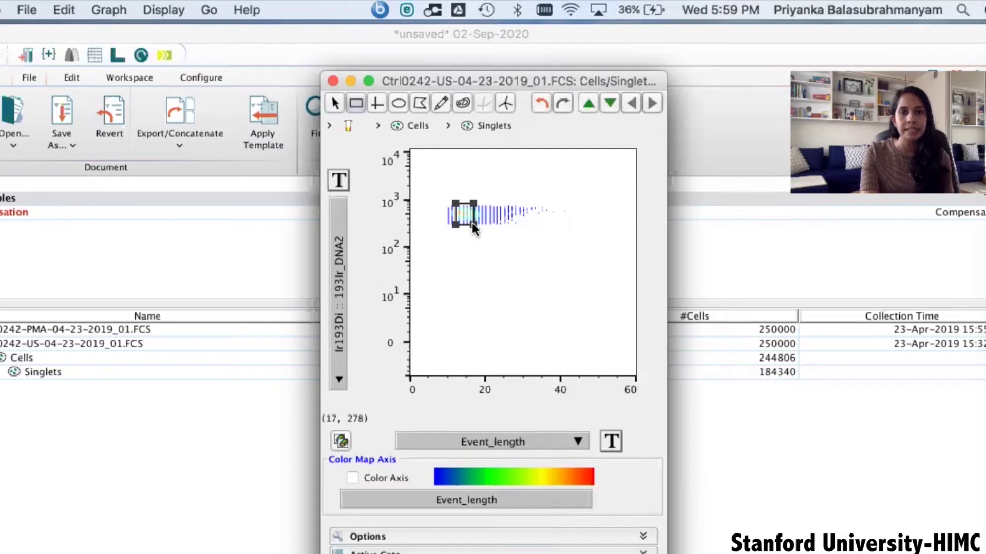
type("inac")
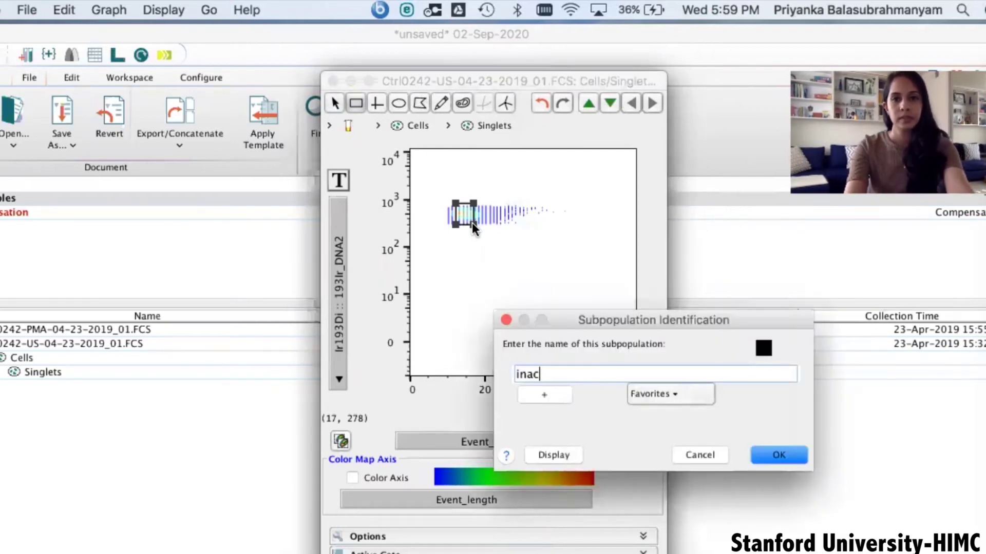
key("BackSpace")
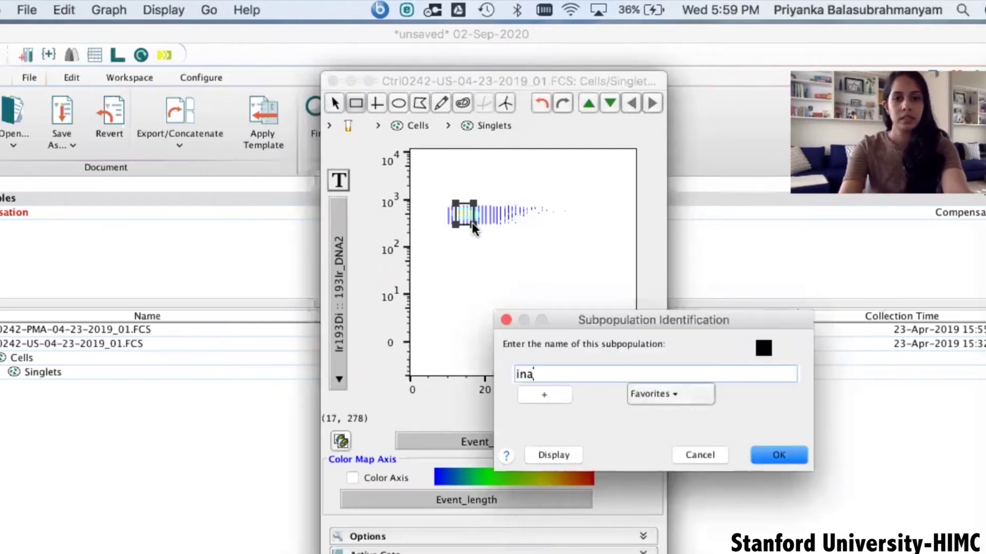
type("ta")
key("BackSpace")
key("BackSpace")
key("BackSpace")
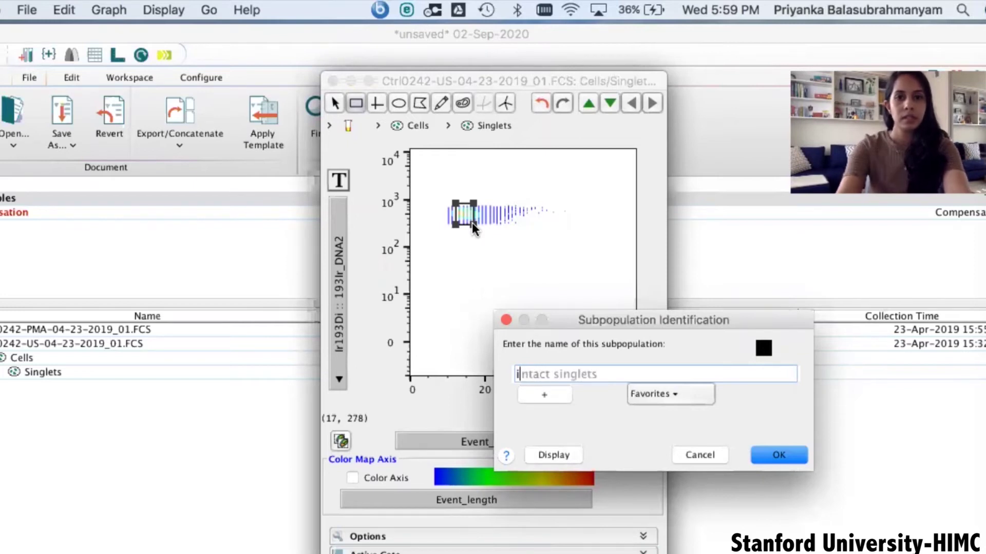
type("Intact singlets")
key("Return")
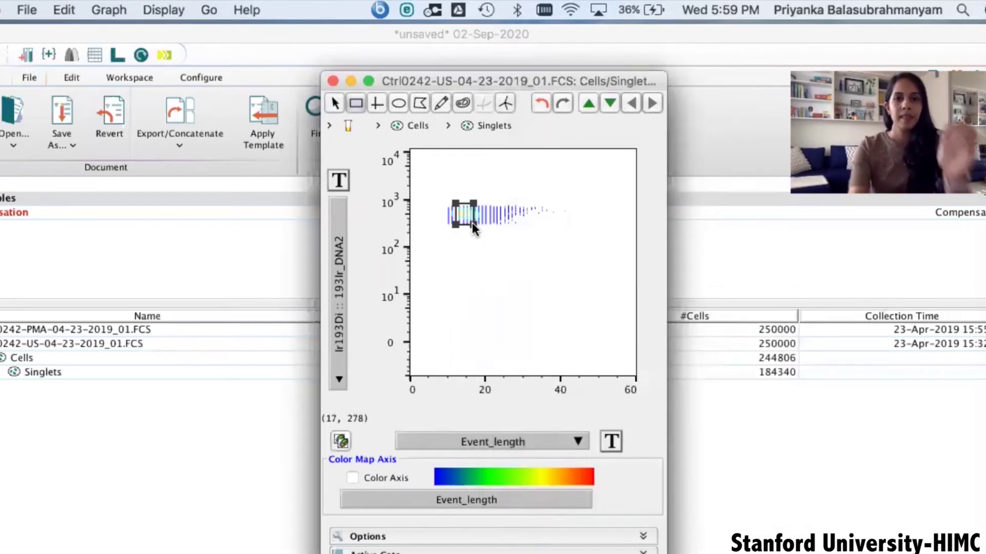
left_click_drag(472, 222, 463, 193)
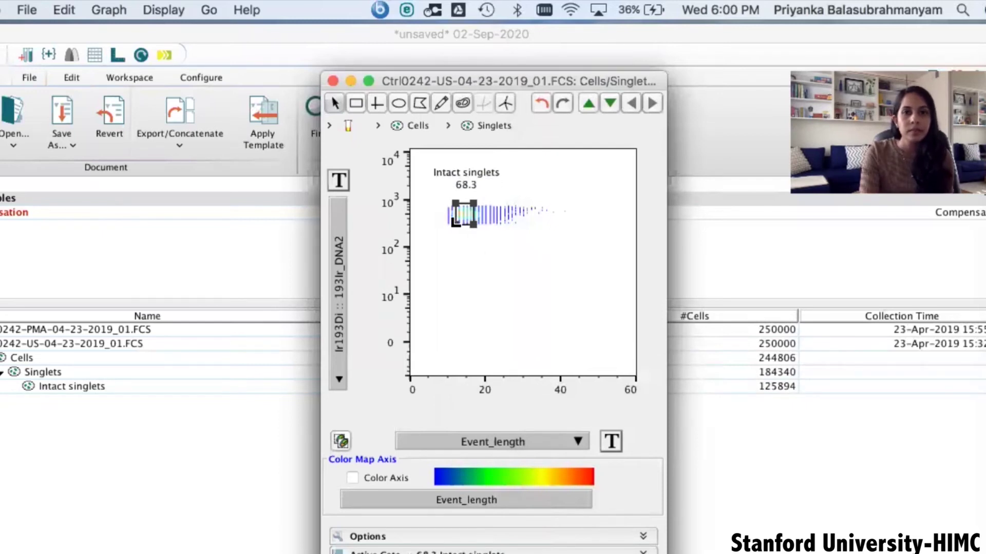
left_click(453, 219)
left_click(473, 248)
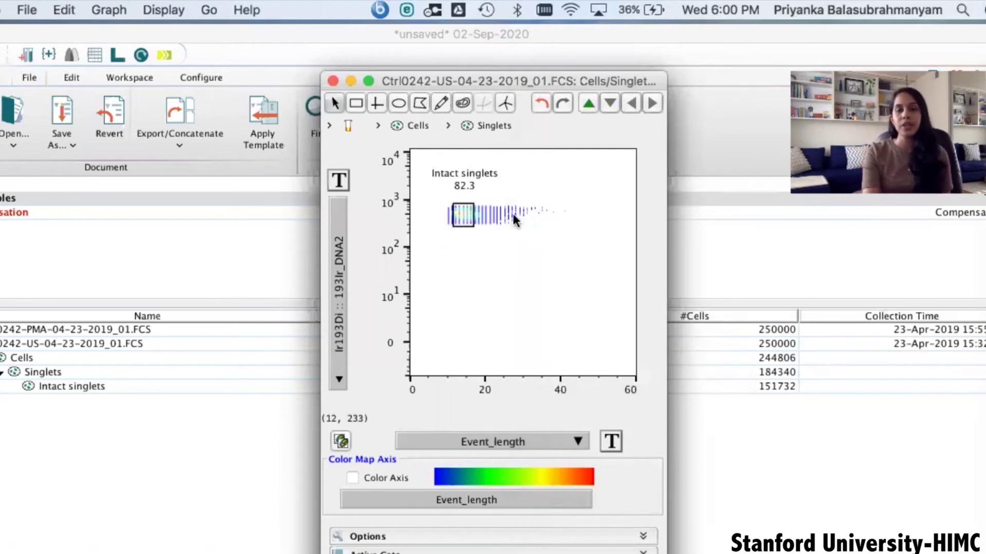
Show Intact singlets as a histogram of 115In_Dead.
left_click(463, 223)
double_click(463, 222)
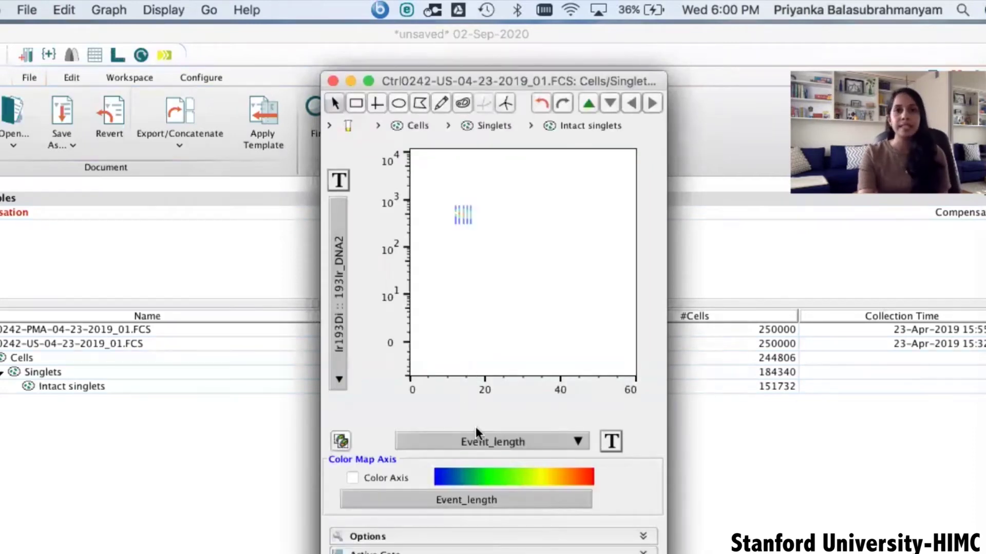
left_click(429, 535)
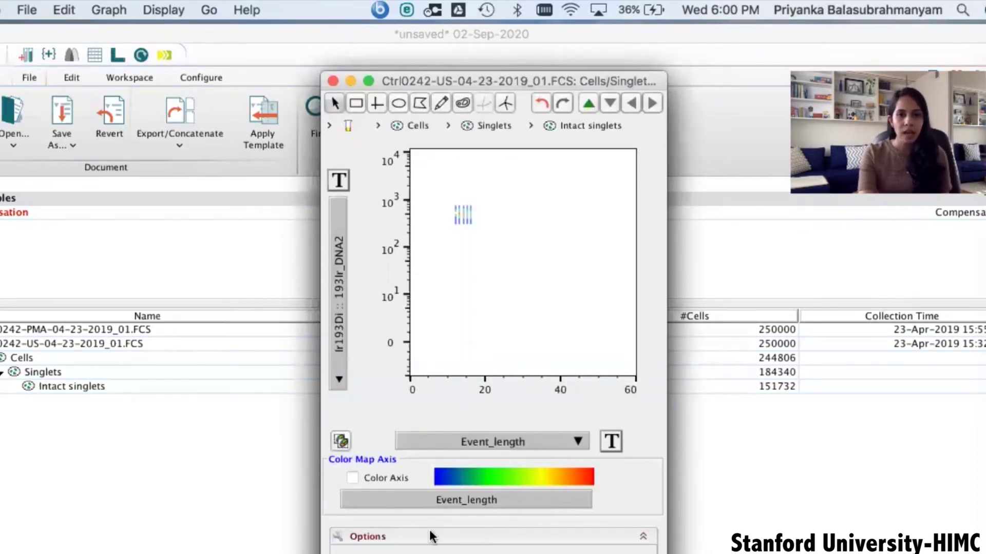
left_click(416, 551)
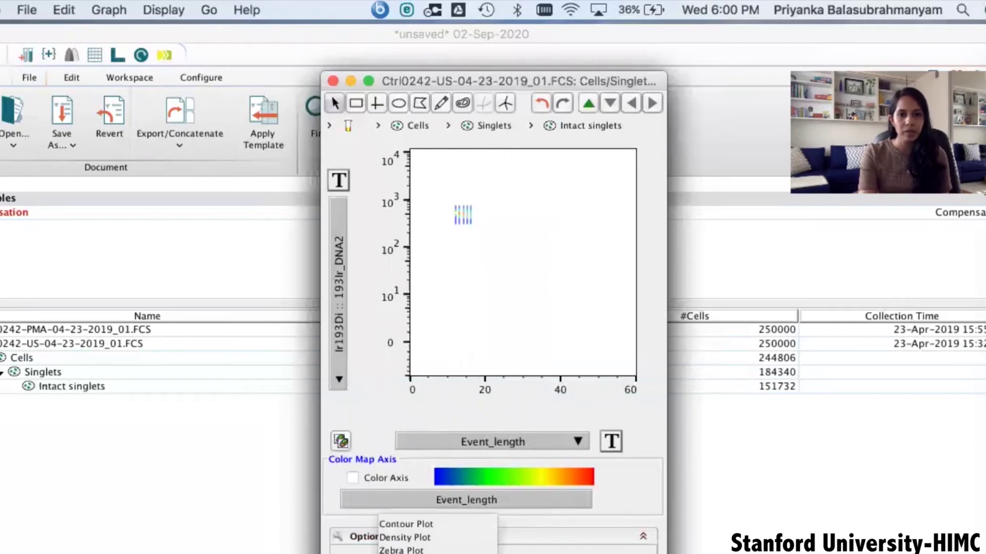
left_click(406, 553)
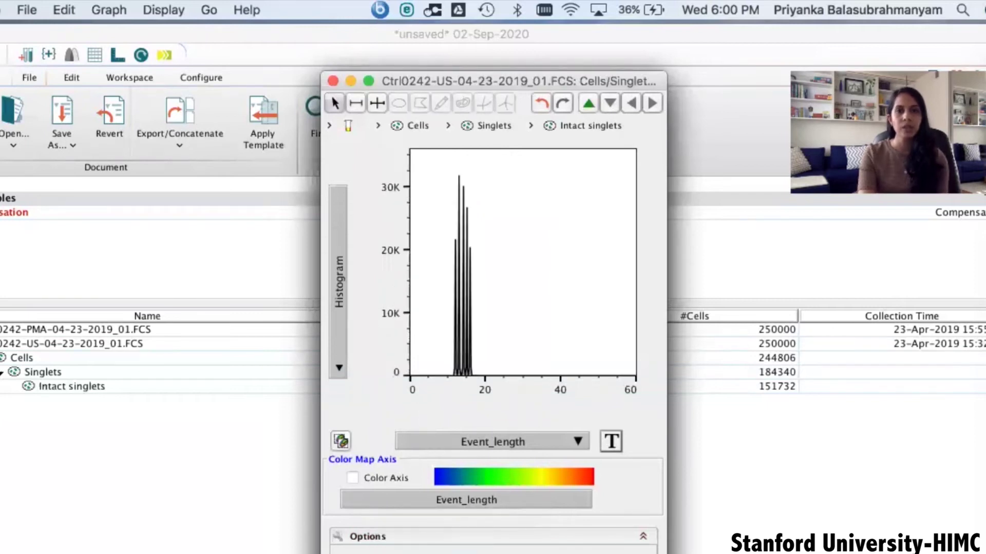
left_click(533, 441)
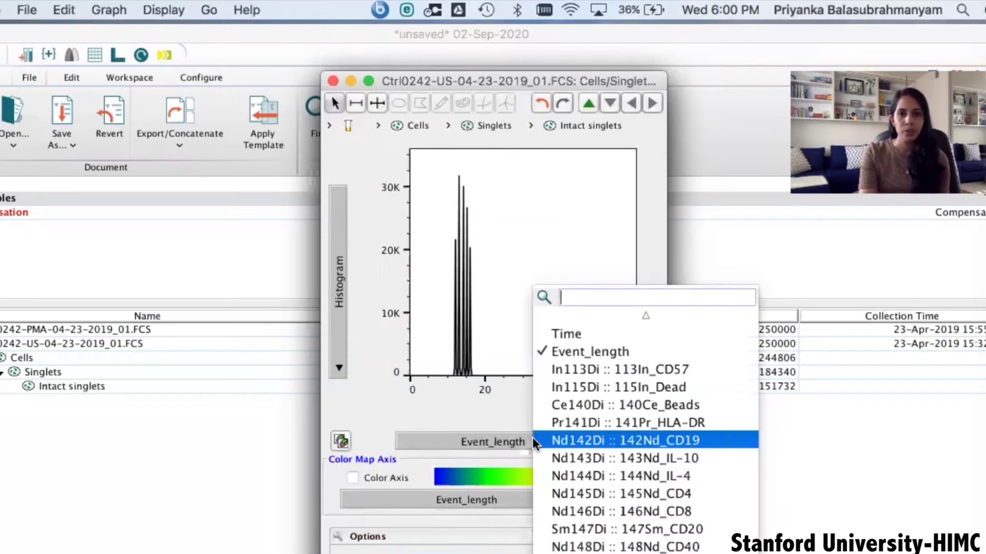
left_click(628, 384)
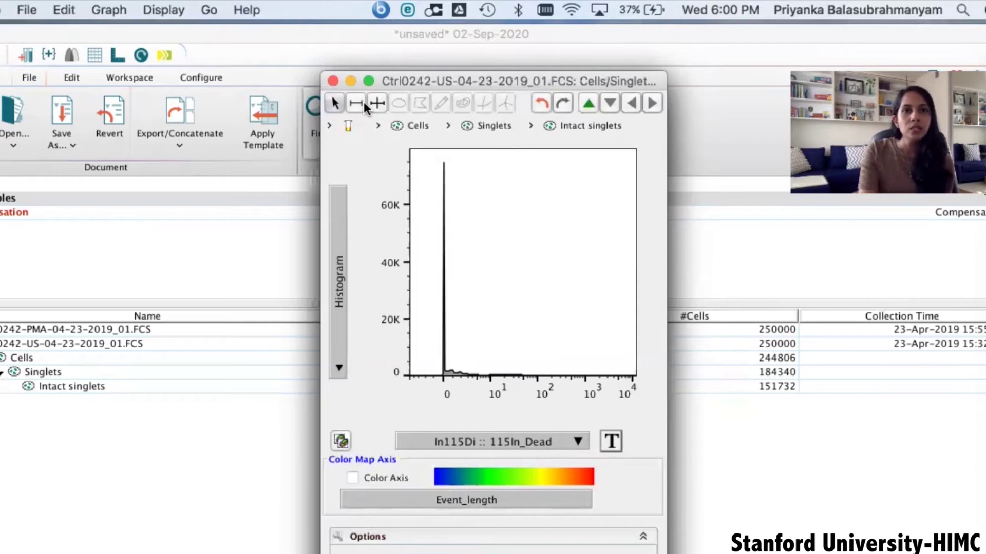
Range-gate the low-dead-stain peak as Live intact singlets (81.9%), then return to the ungated plot.
left_click_drag(424, 288, 483, 288)
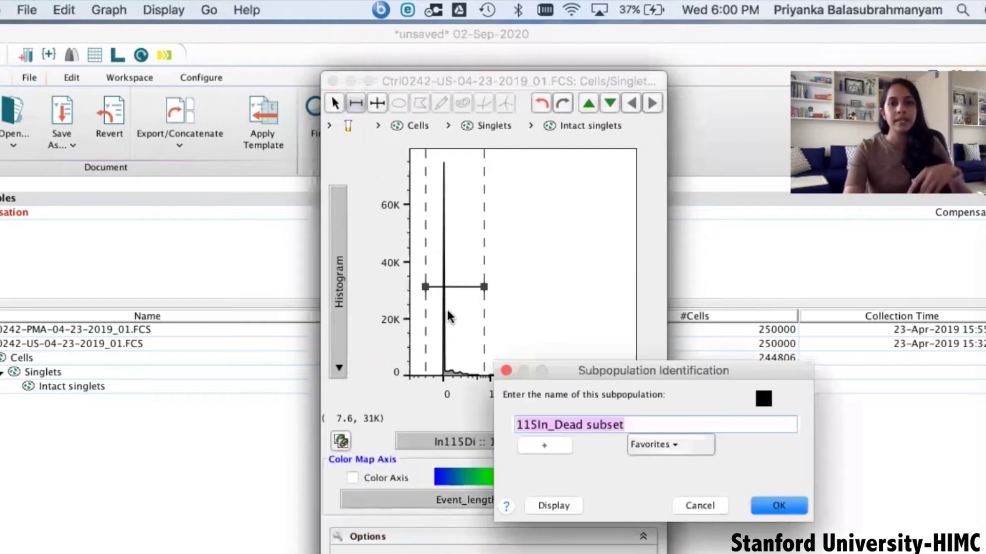
type("live")
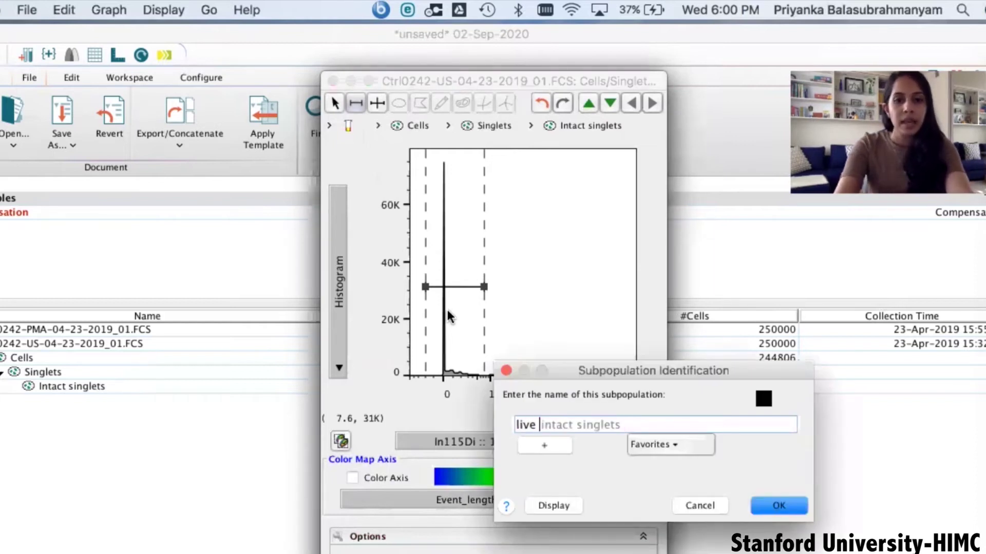
type(" intact singlets")
key("Return")
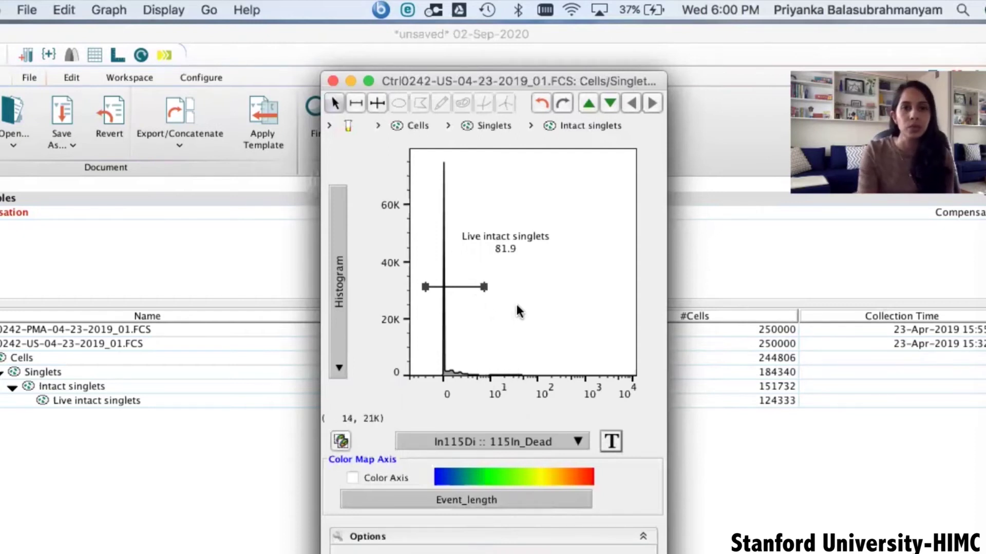
left_click(544, 308)
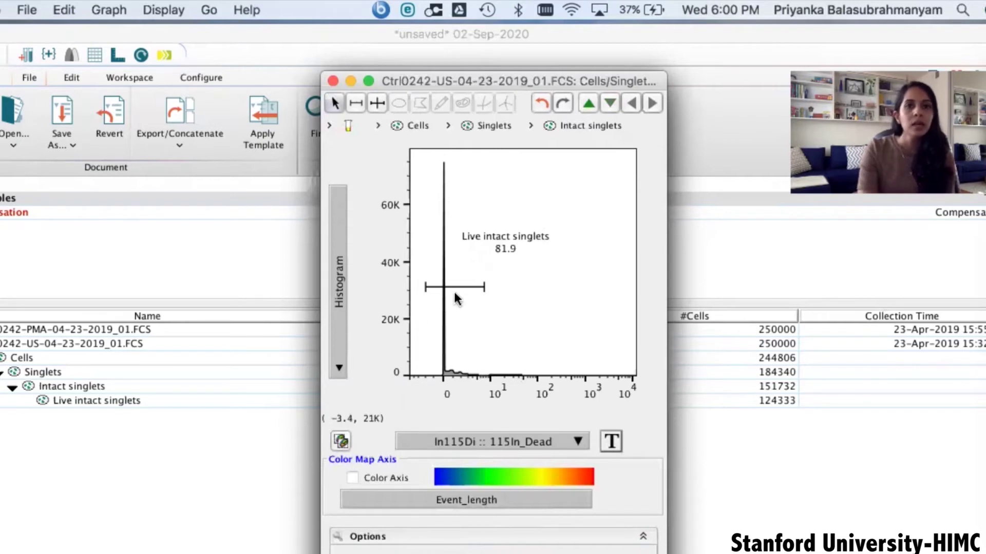
key("Up")
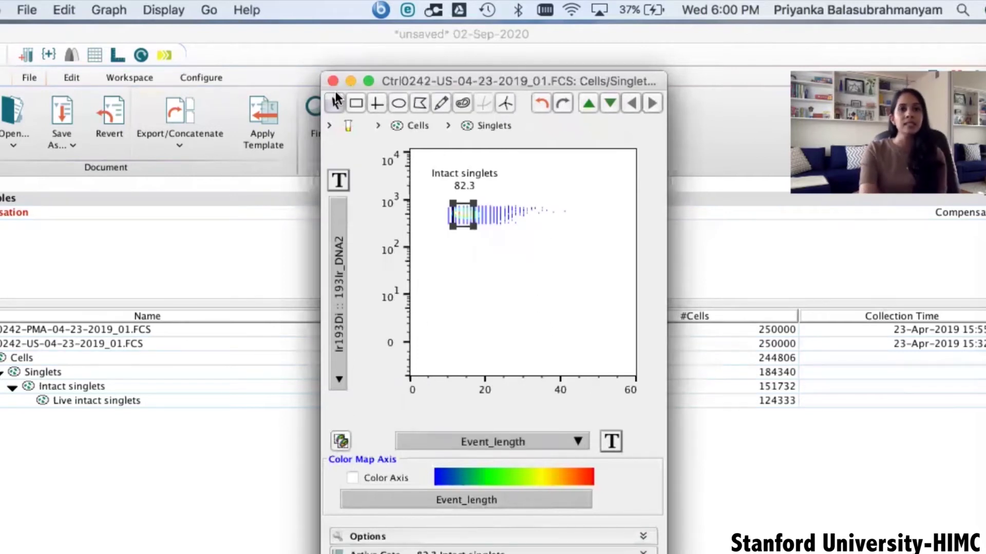
key("Up")
key("Up")
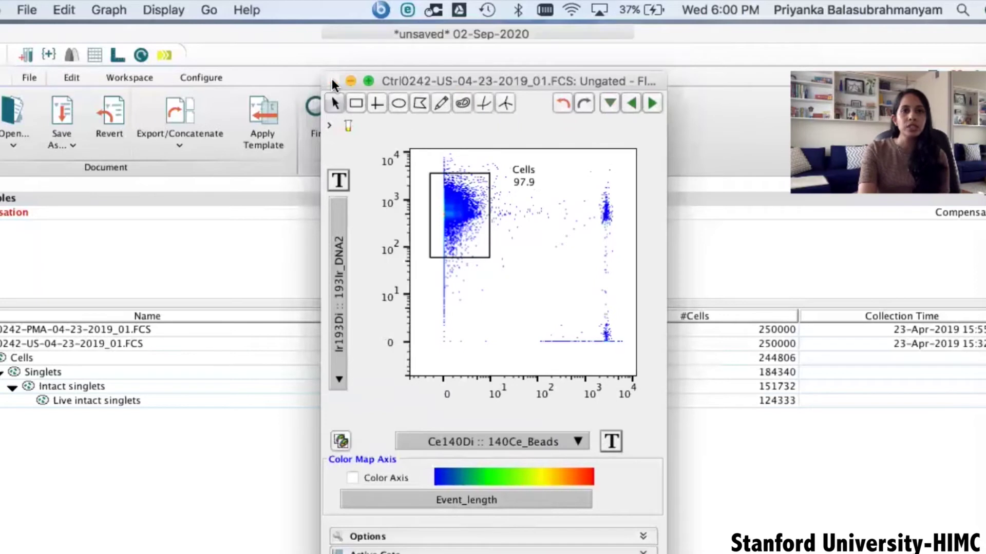
left_click(332, 81)
left_click(102, 401)
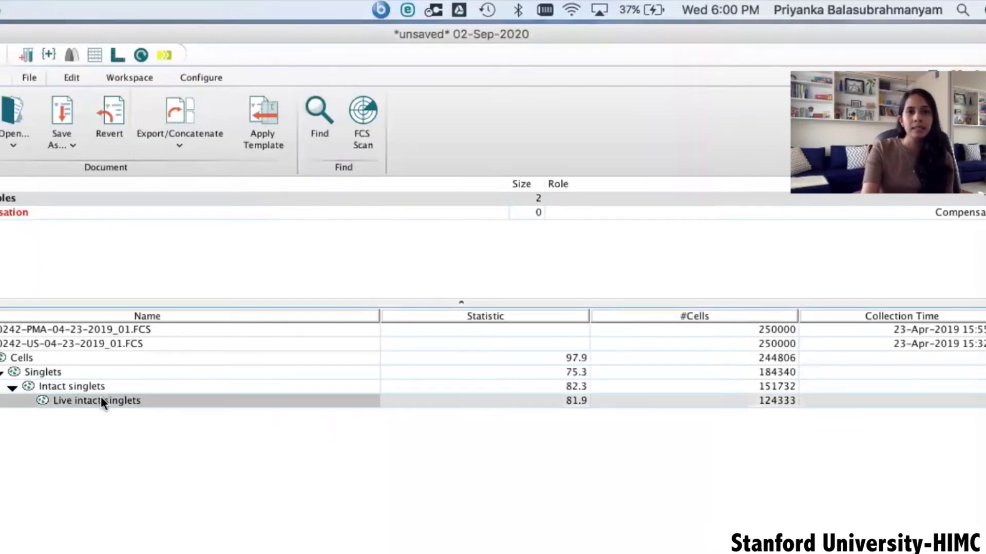
left_click(178, 144)
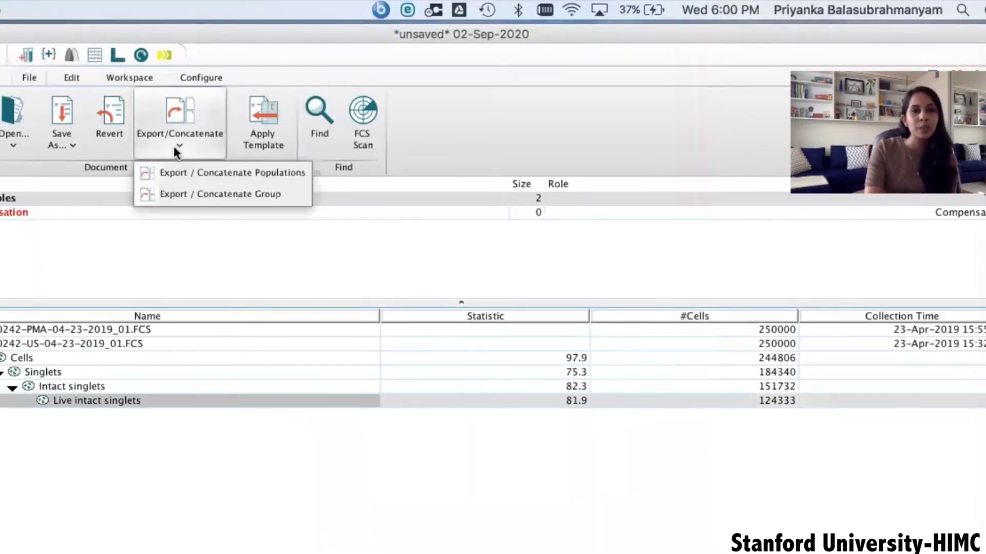
left_click(195, 173)
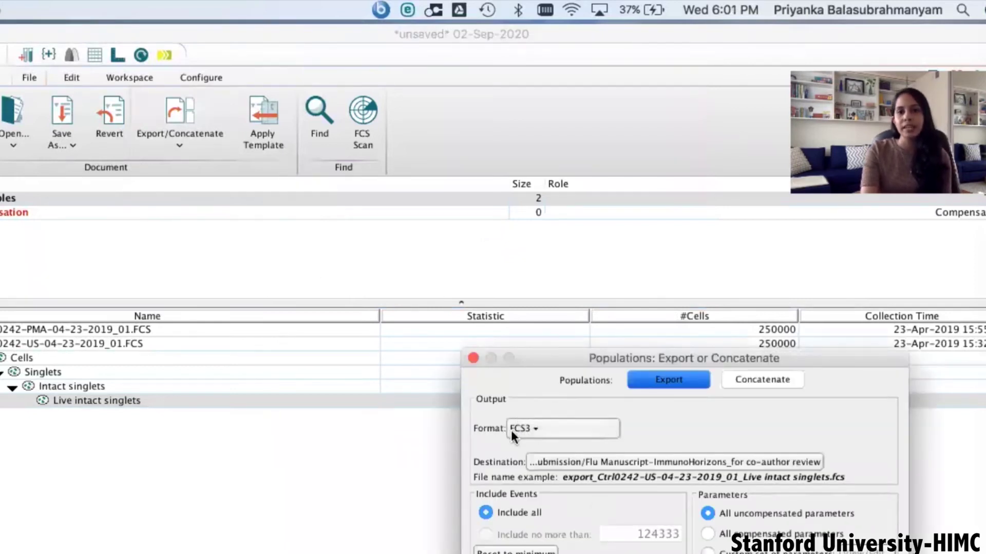
key("Escape")
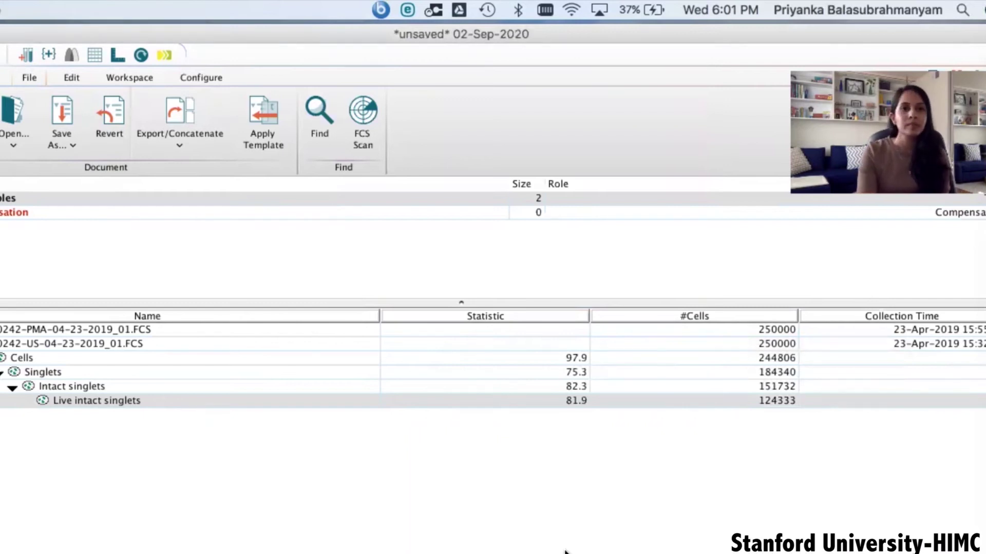
Plot Live intact singlets as 160Gd_CD14 versus 158Gd_CD33.
double_click(83, 403)
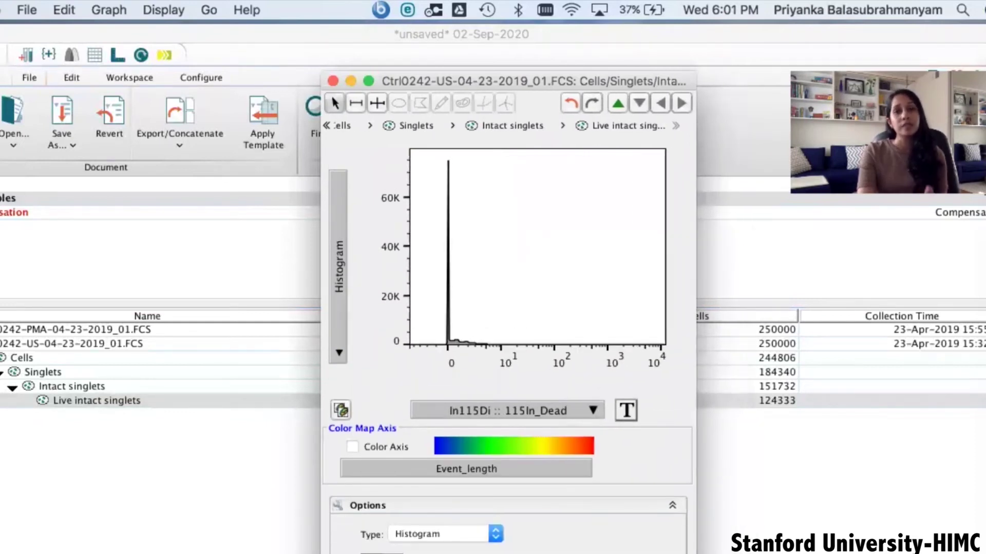
left_click(566, 413)
key("Down")
key("Down")
key("Down")
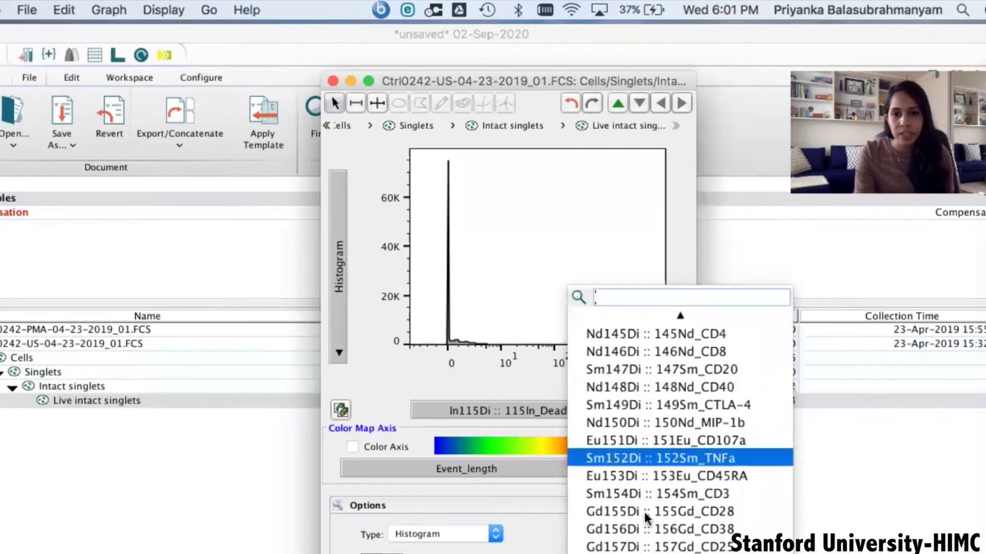
key("Down")
key("Down")
key("Down")
key("Down")
key("Return")
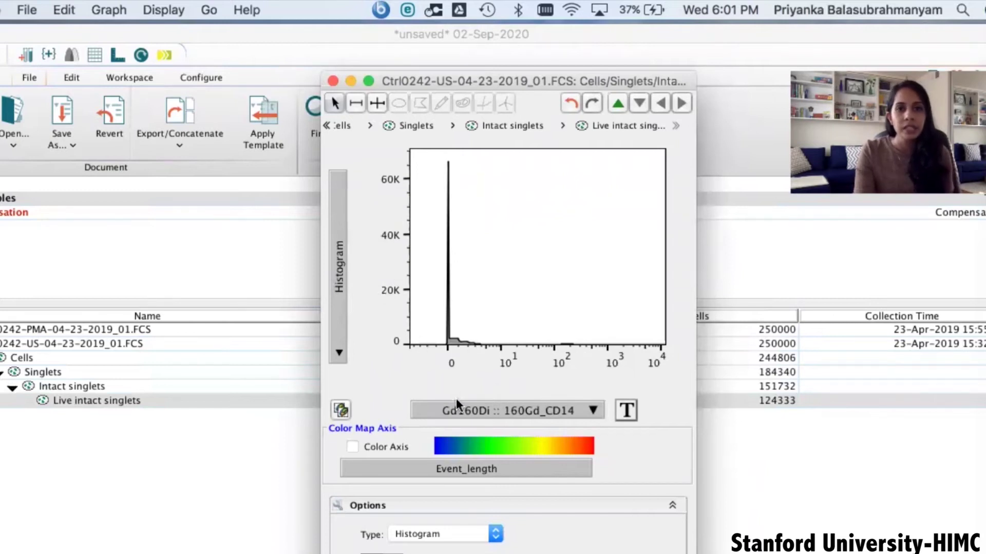
left_click(462, 410)
scroll(431, 385, "down", 3)
scroll(463, 462, "down", 2)
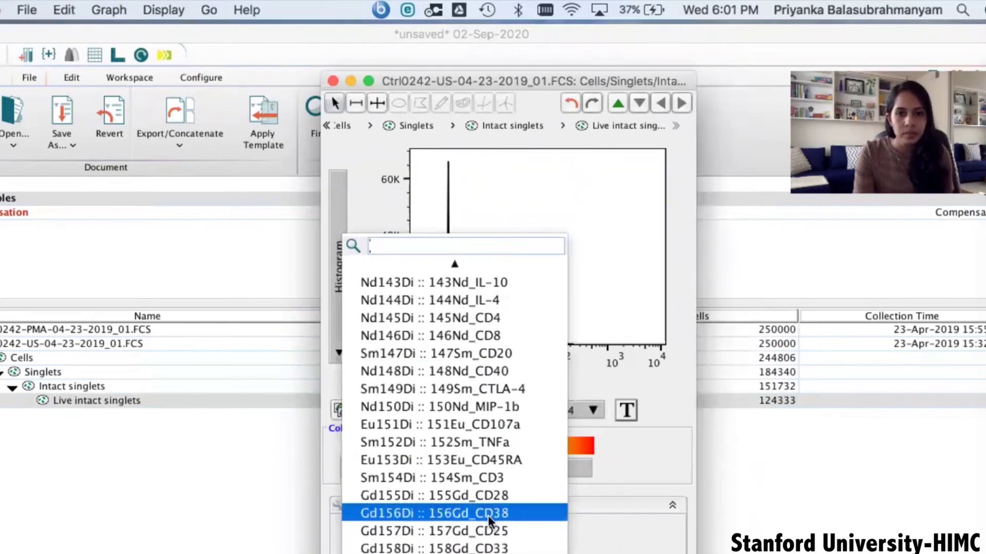
key("Escape")
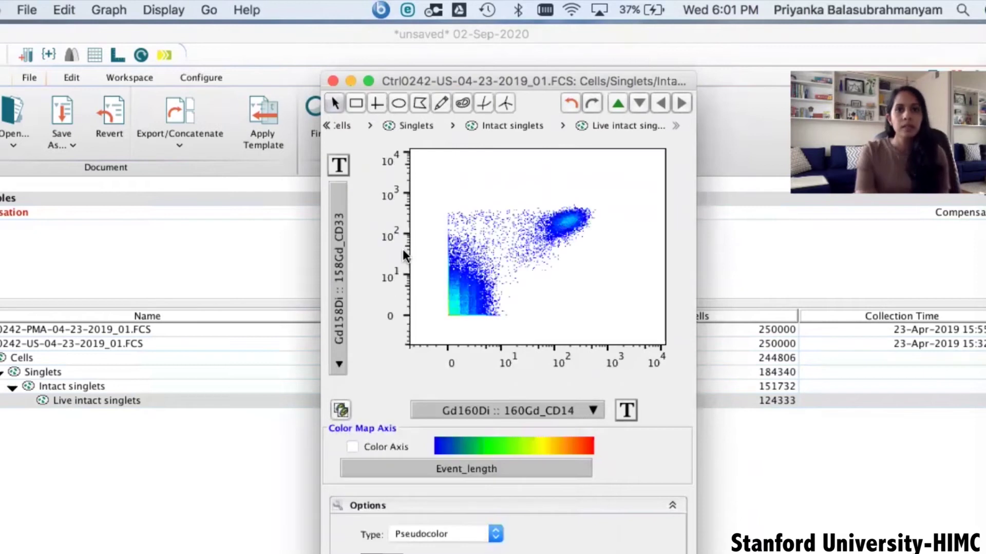
Draw an ellipse gate named Monocytes around the upper-right CD14/CD33 cluster (6.96%).
left_click(397, 103)
left_click_drag(566, 243, 608, 213)
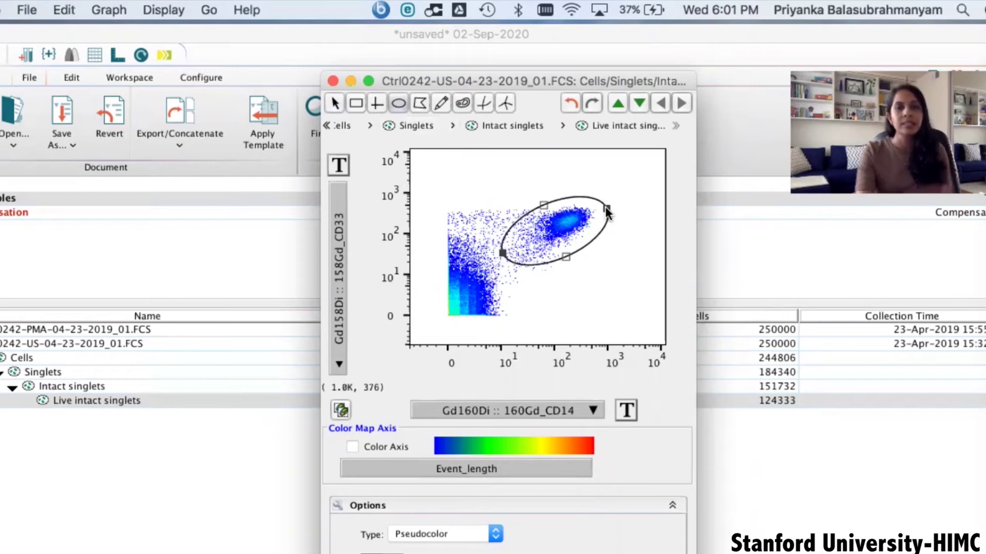
type("mono")
key("Return")
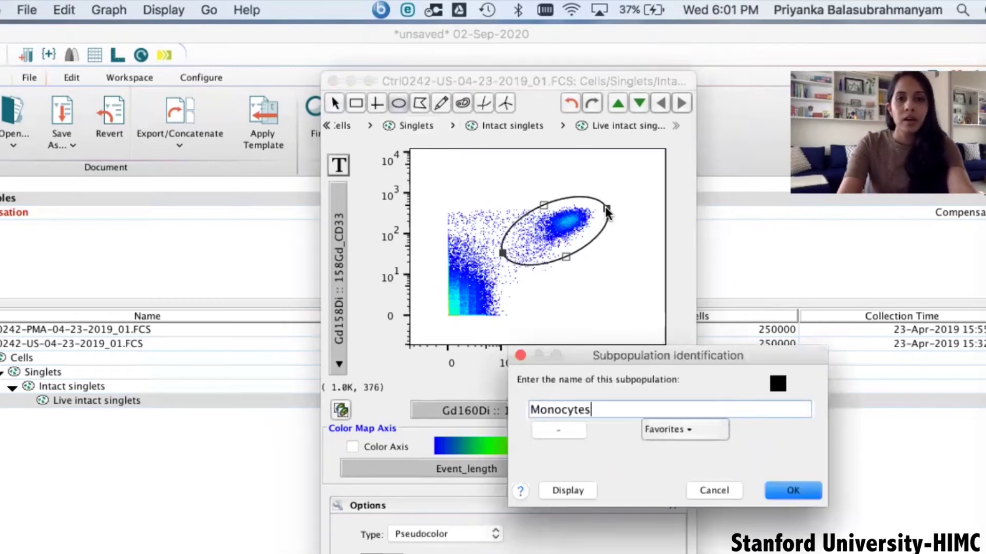
key("Return")
left_click_drag(551, 228, 576, 179)
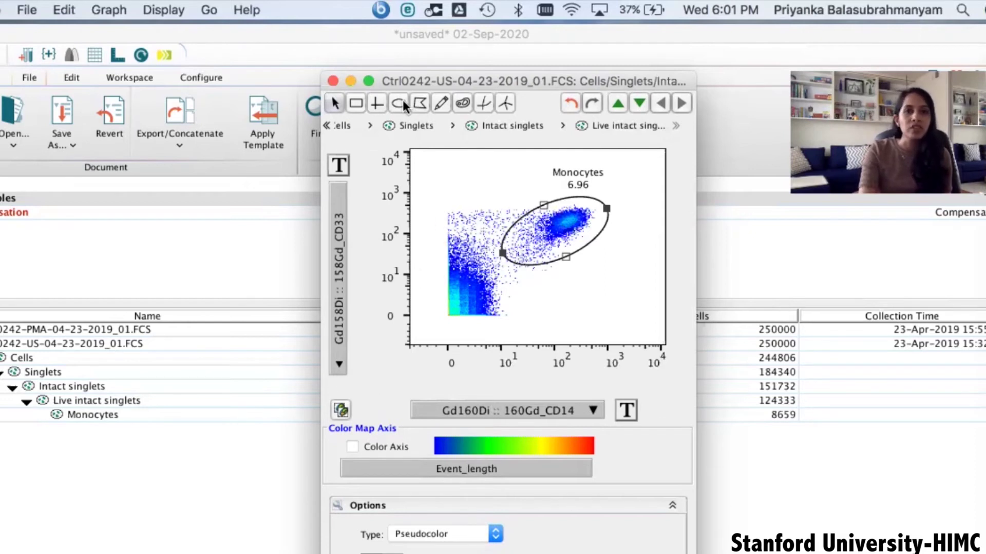
left_click(420, 103)
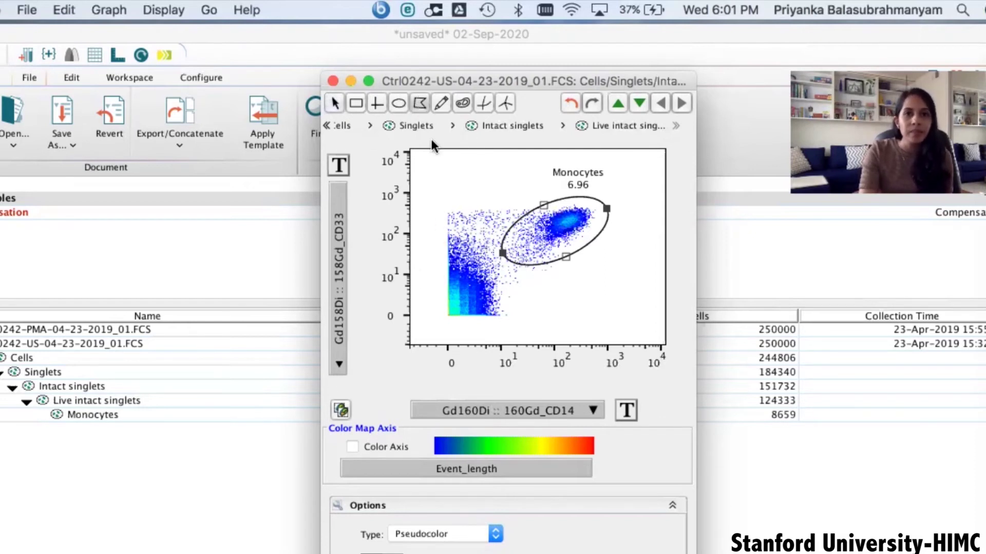
Draw a polygon gate named Lymphocytes around the CD14-low, CD33-low cells (92.8%).
left_click(439, 230)
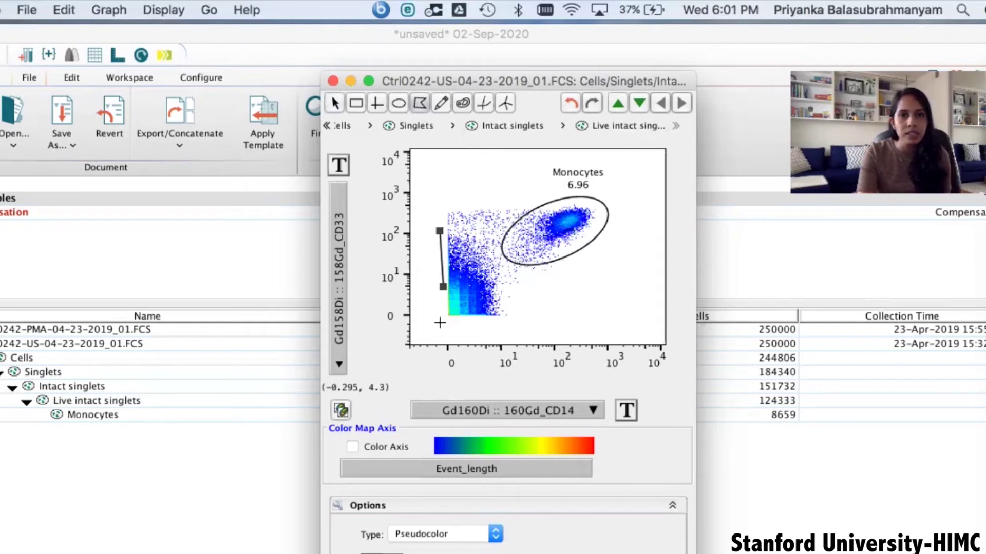
left_click(523, 322)
left_click(511, 279)
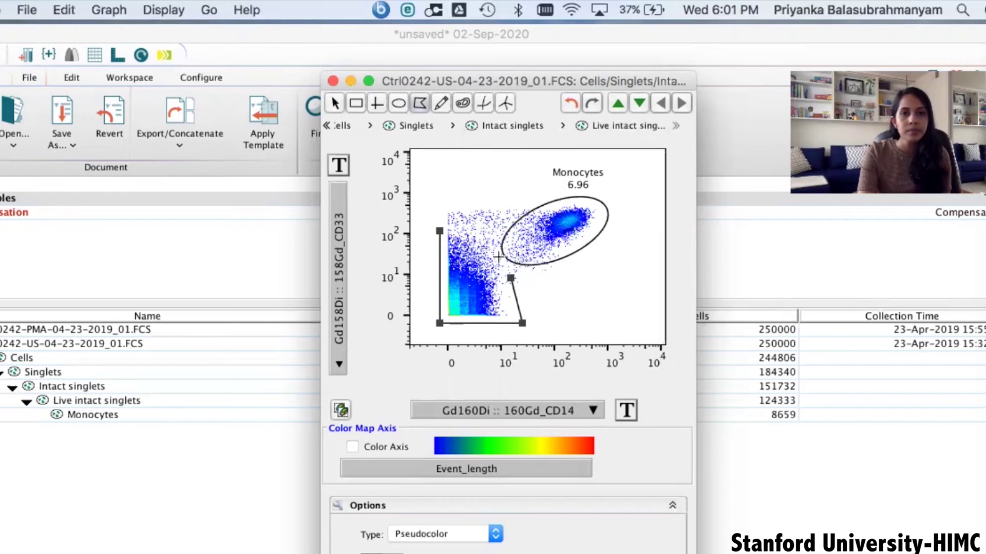
left_click(486, 245)
left_click(457, 235)
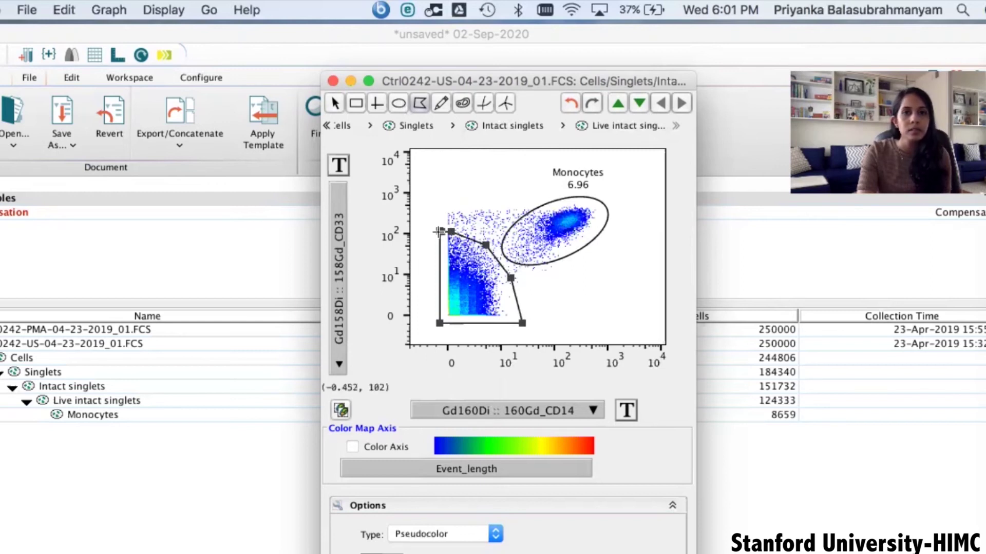
left_click(438, 230)
type("Lymph")
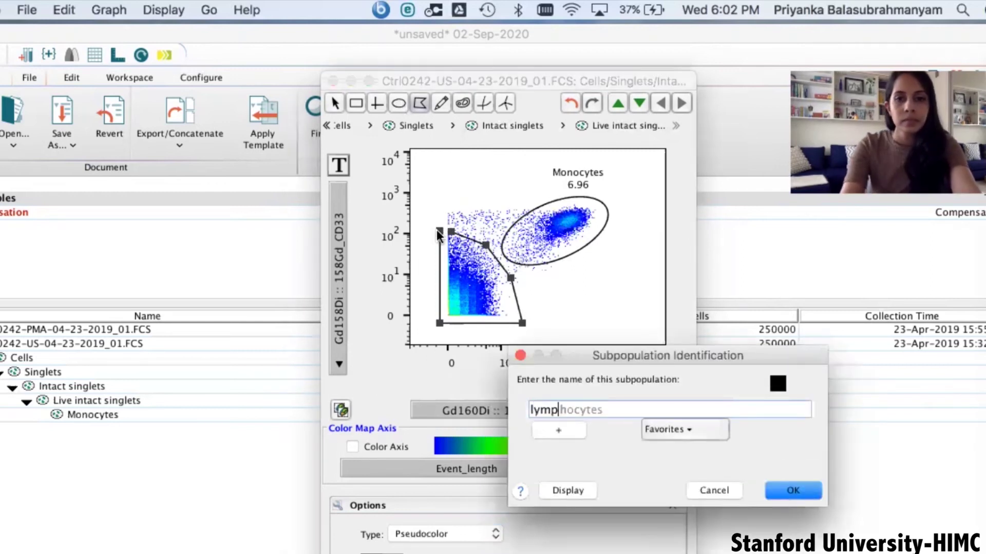
type("ocytes")
key("Return")
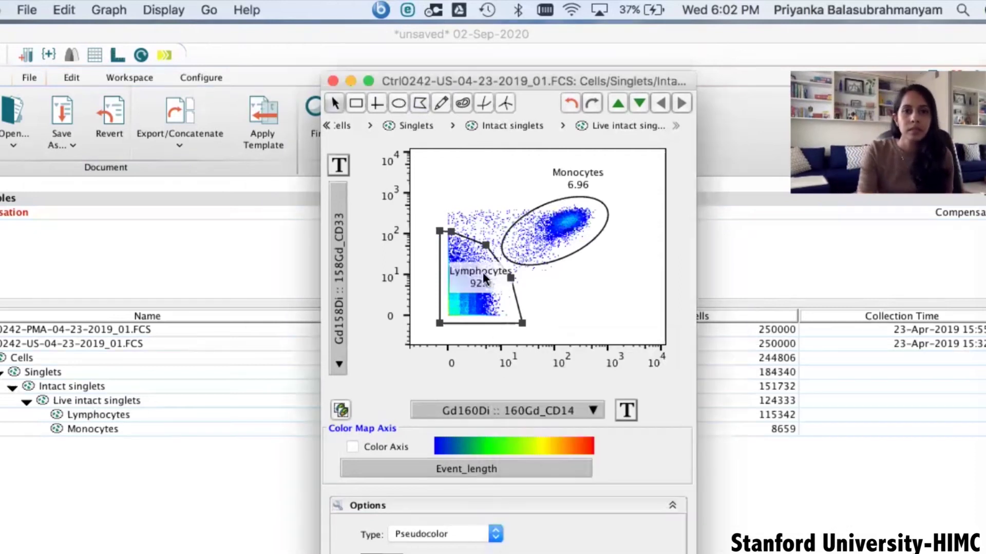
left_click_drag(479, 277, 562, 308)
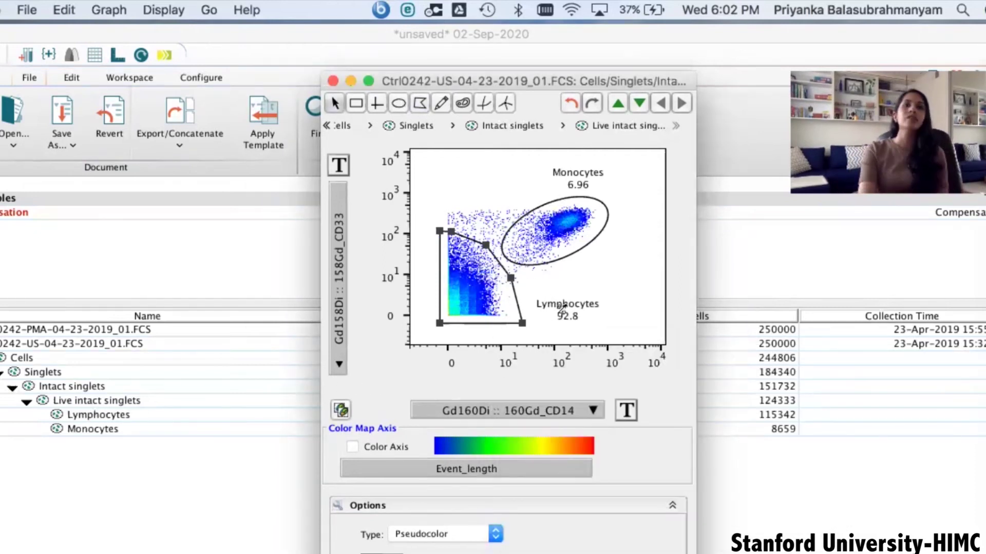
Open the Lymphocytes population in its own plot.
left_click(494, 322)
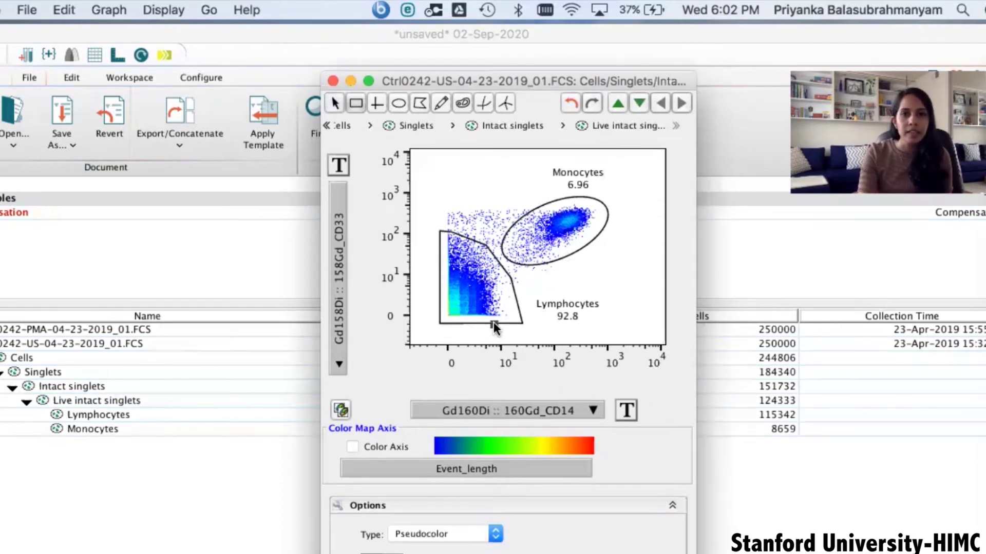
left_click(494, 322)
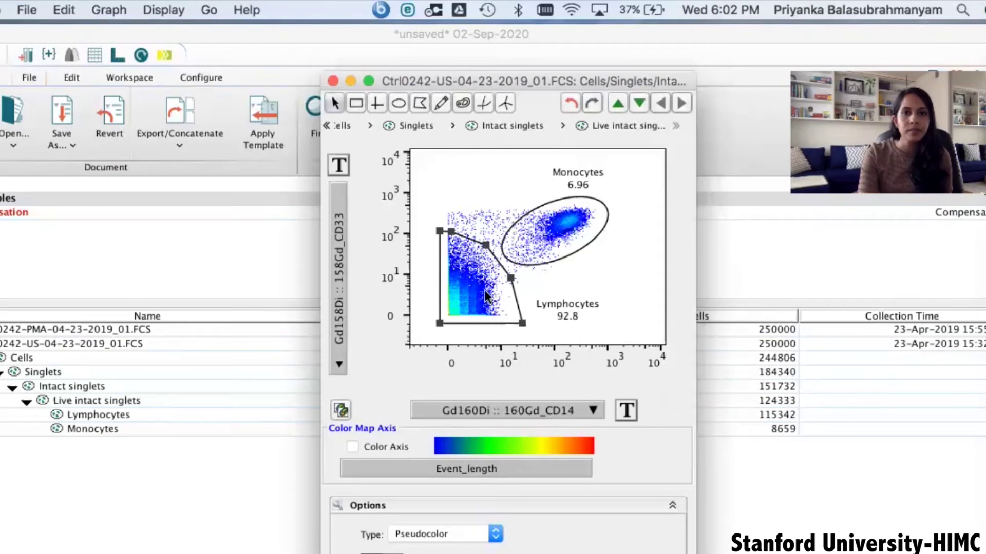
double_click(465, 242)
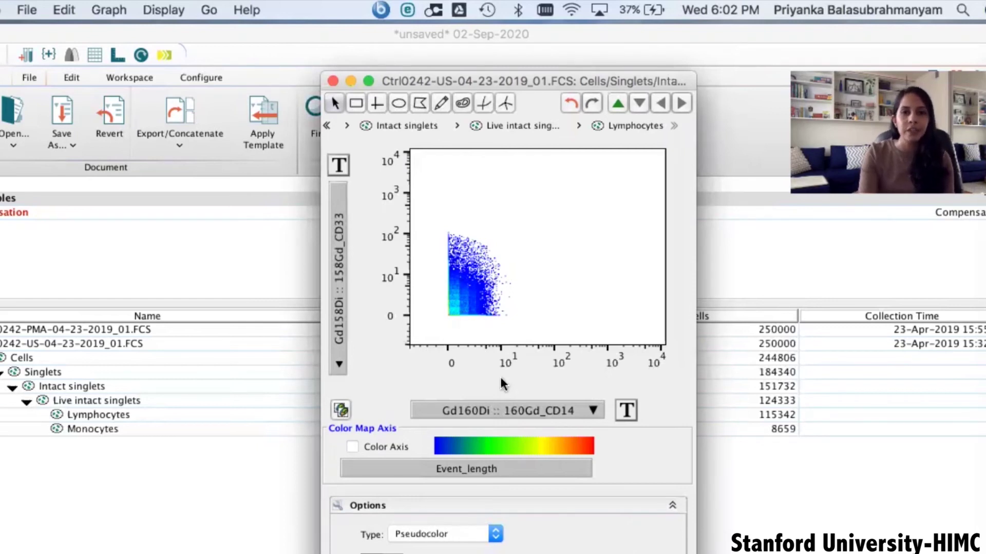
Show Lymphocytes as a histogram of the 154Sm_CD3 channel.
left_click(493, 536)
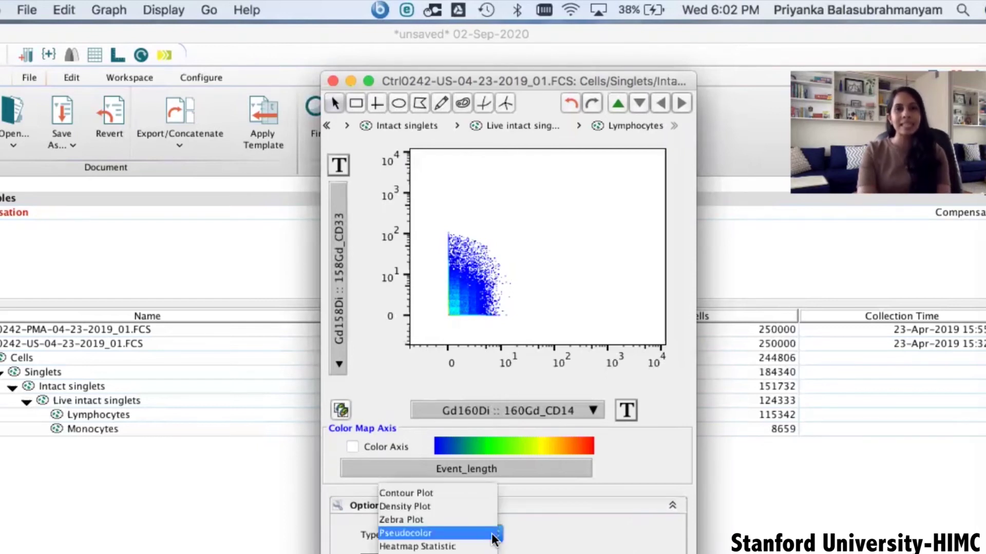
left_click(432, 549)
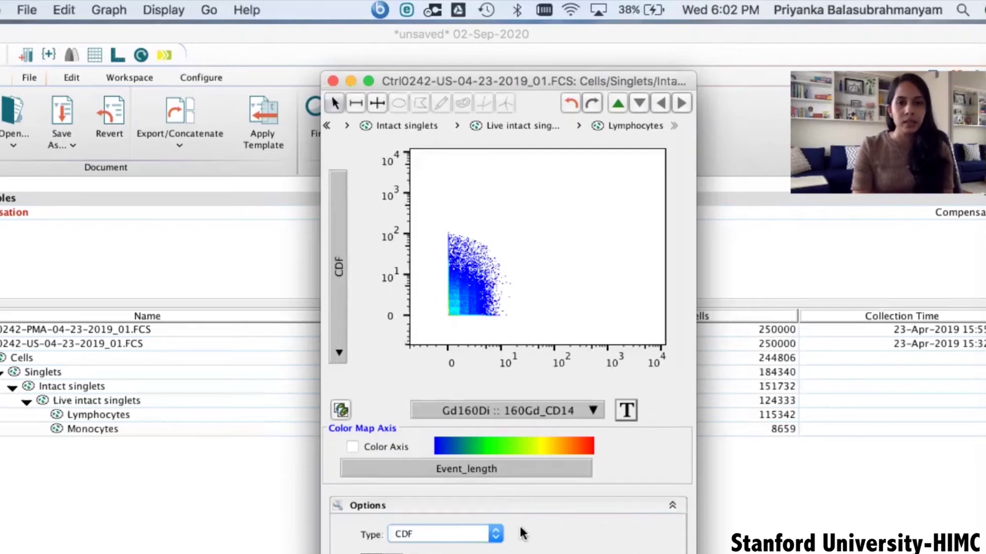
left_click(471, 531)
left_click(470, 520)
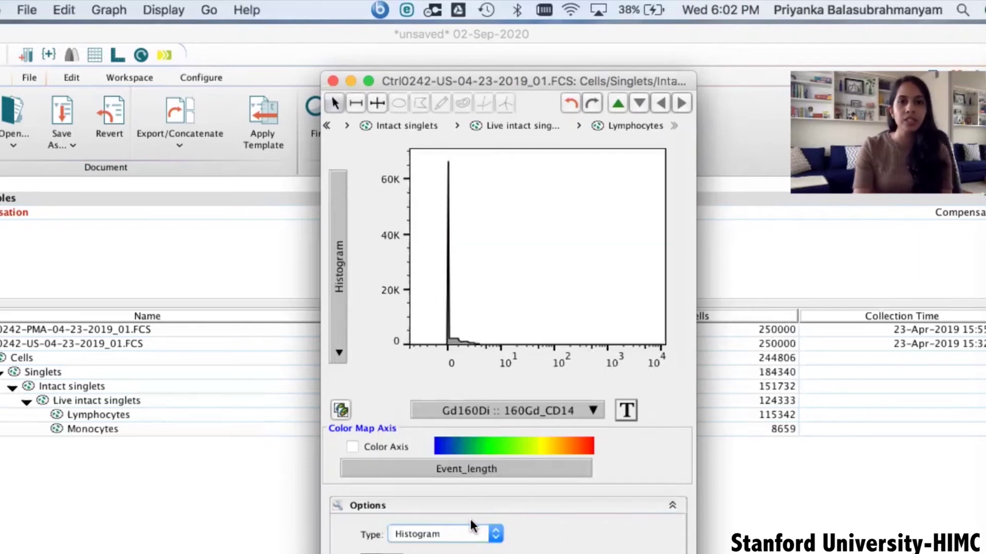
left_click(577, 410)
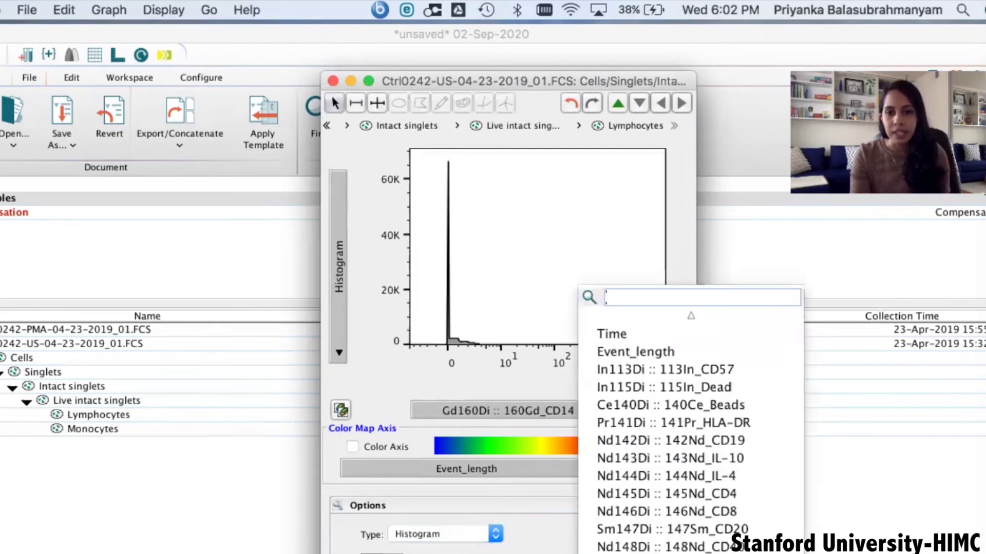
type("CD3")
key("Return")
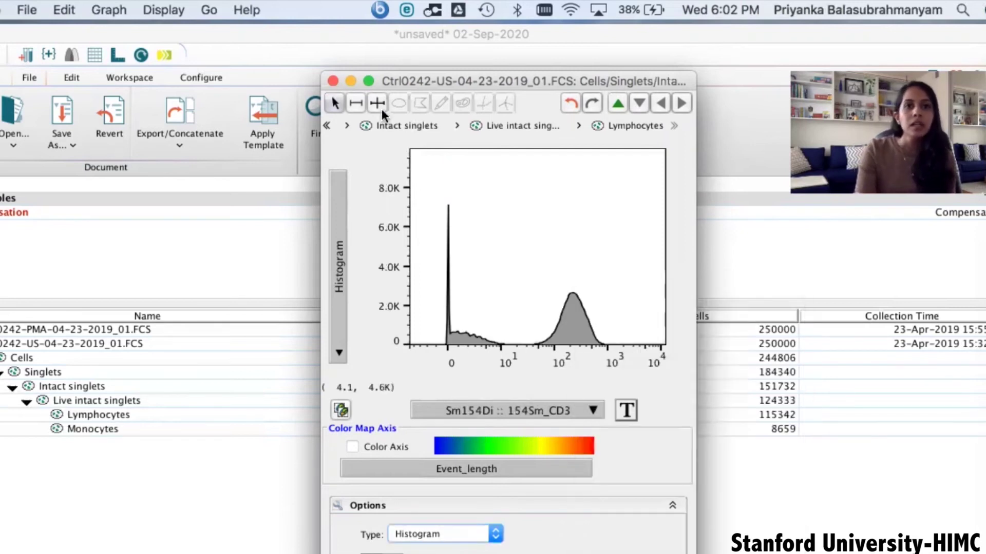
Bisect the histogram into CD3- (28.7%) and CD3+ (71.3%) gates and open CD3- alone.
left_click(371, 103)
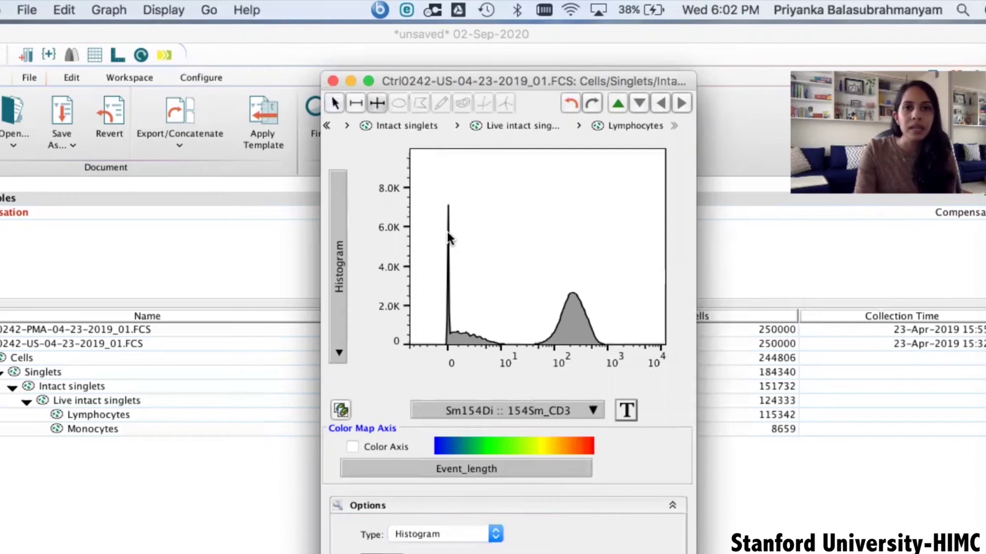
left_click(522, 319)
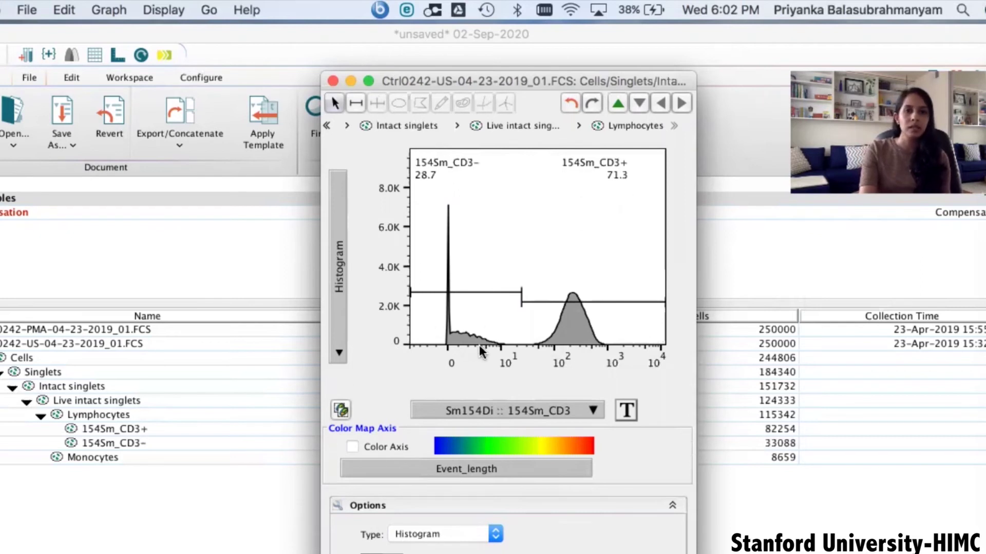
double_click(472, 290)
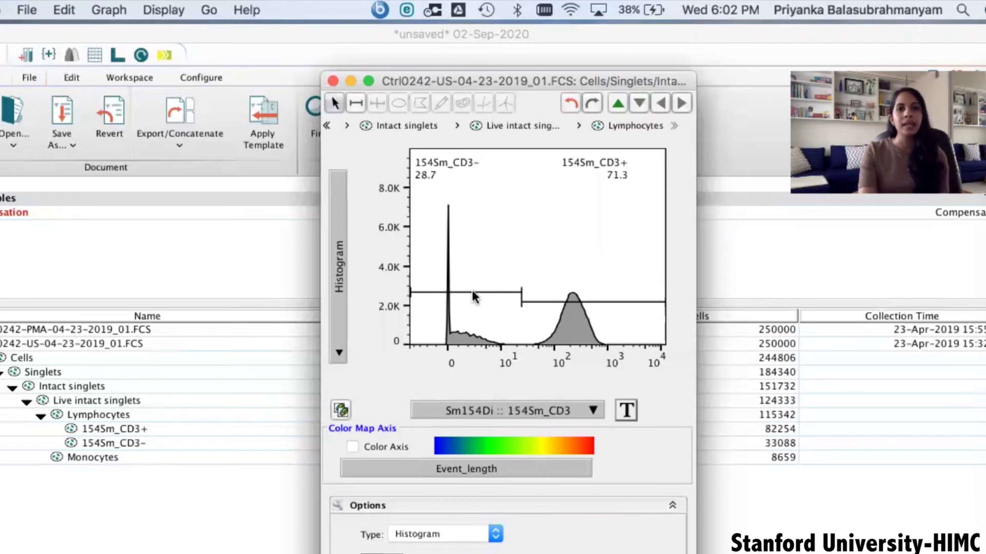
left_click_drag(66, 31, 301, 73)
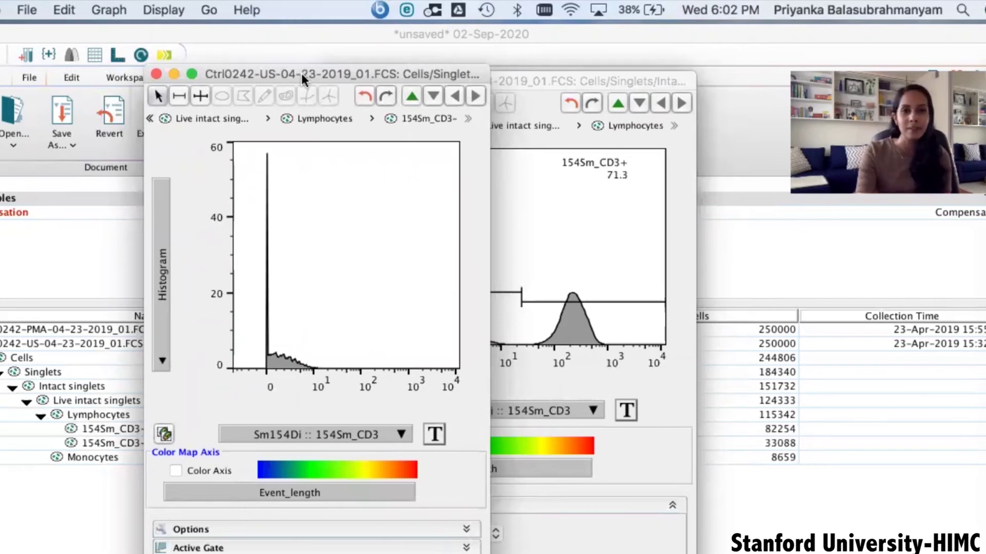
Plot the CD3- population as 209Bi_CD16 versus 176Yb_CD56.
left_click(335, 436)
scroll(378, 401, "down", 1)
scroll(402, 457, "down", 5)
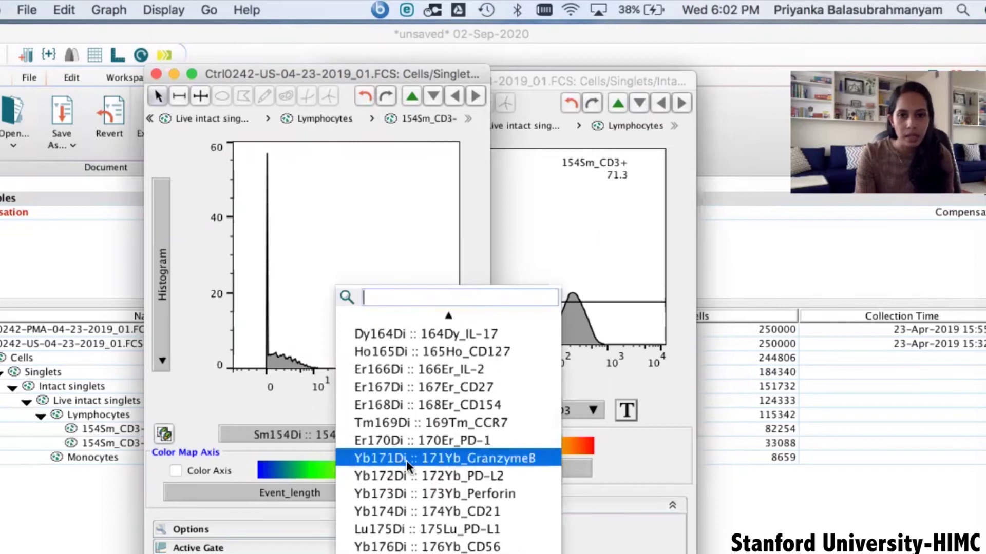
left_click(428, 532)
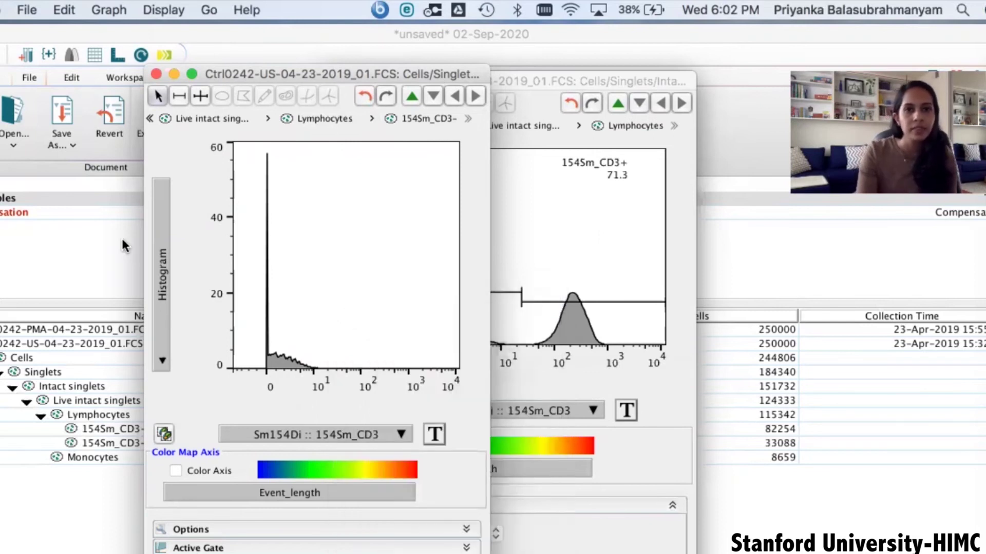
left_click(164, 219)
scroll(259, 366, "down", 1)
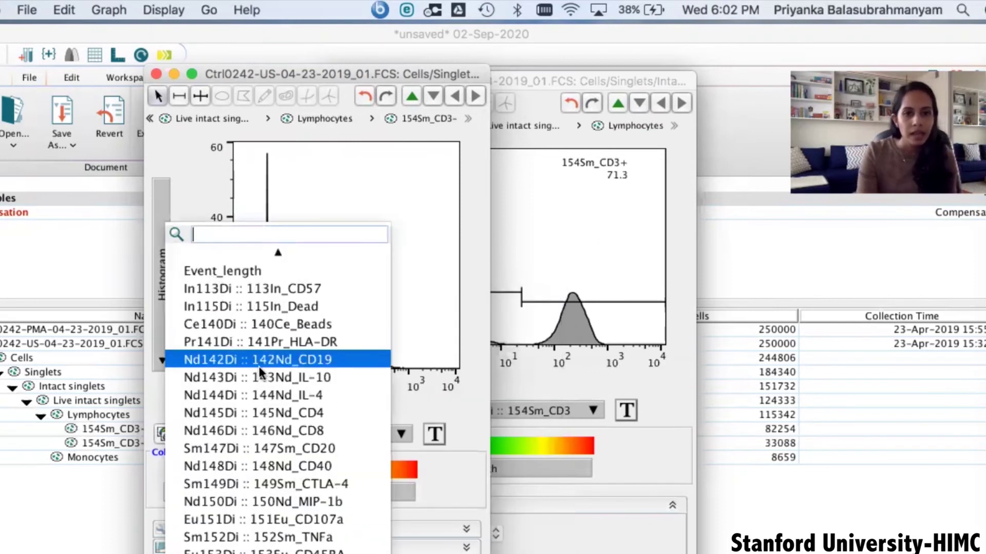
scroll(264, 377, "down", 5)
scroll(303, 460, "down", 2)
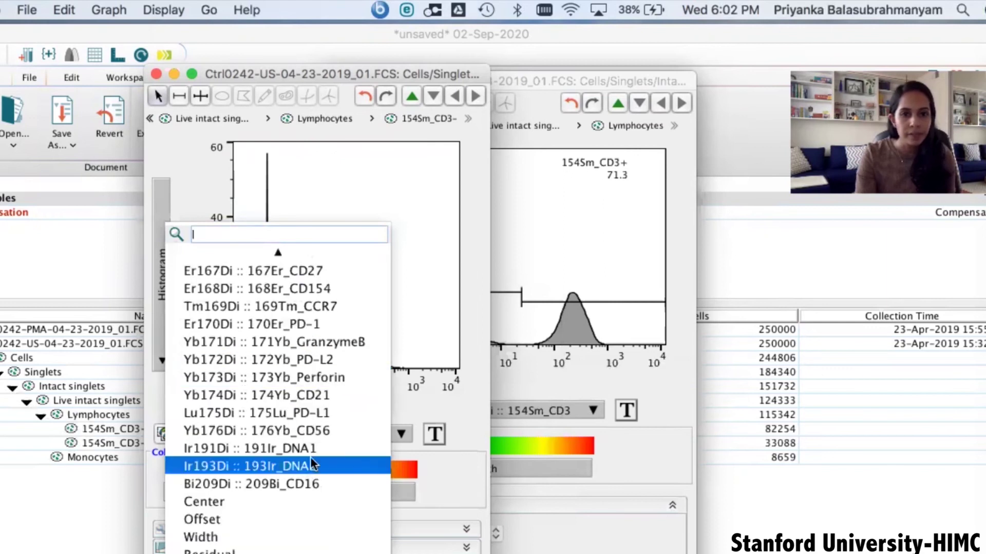
left_click(326, 430)
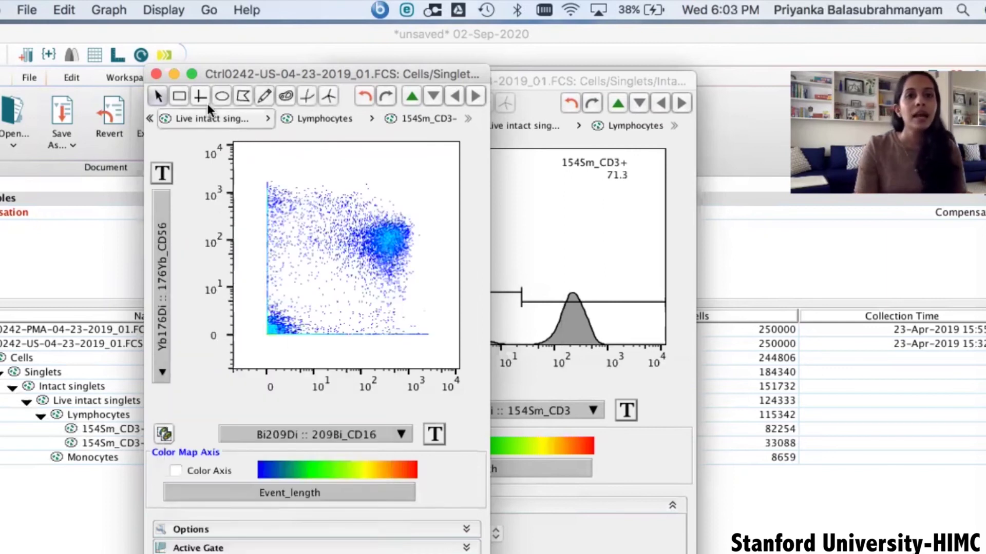
Draw a rectangle gate named NK cells around the CD16+ CD56+ cluster (16.0%).
left_click(179, 96)
left_click_drag(345, 209, 417, 284)
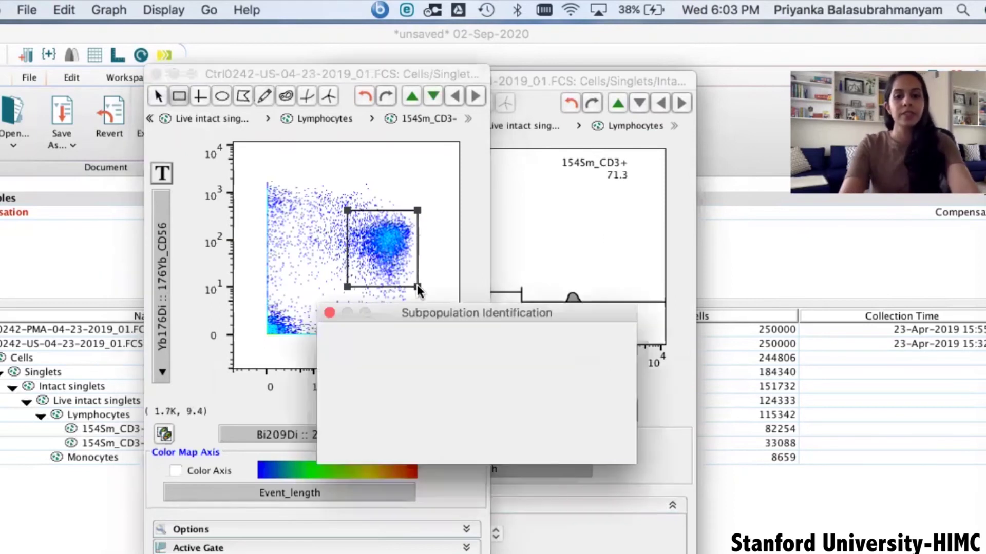
type("NK cells")
key("Return")
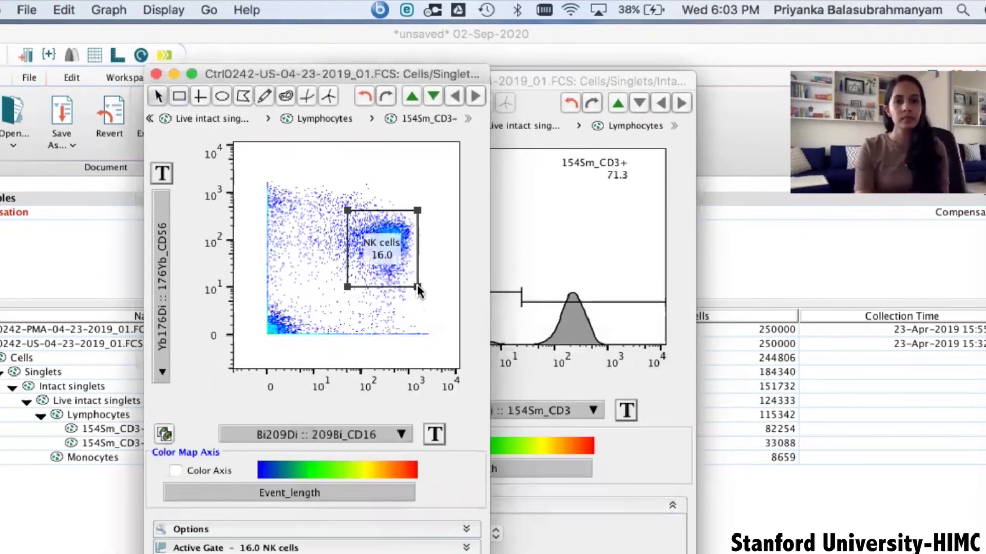
left_click_drag(392, 248, 382, 191)
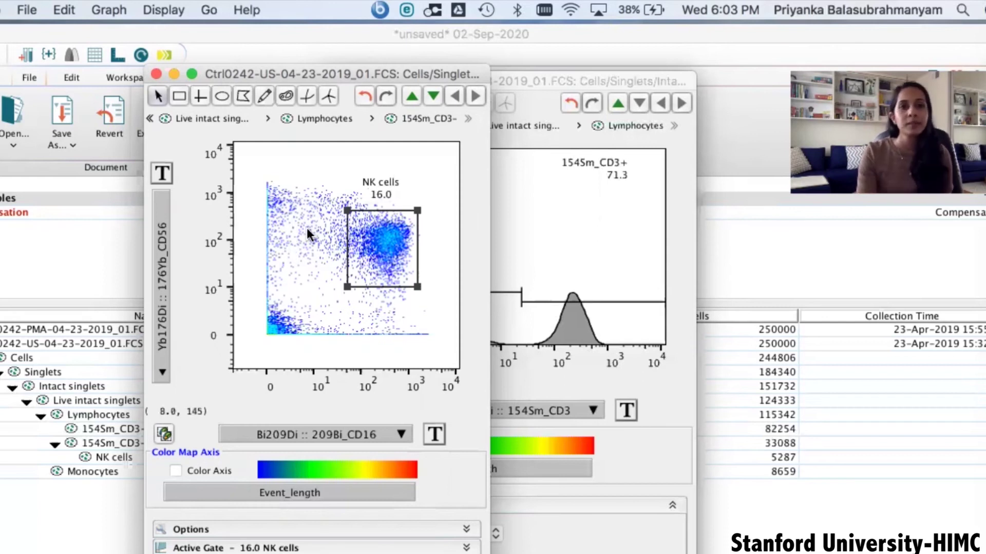
Close the NK cells window and open the CD3+ population in its own plot.
left_click(156, 74)
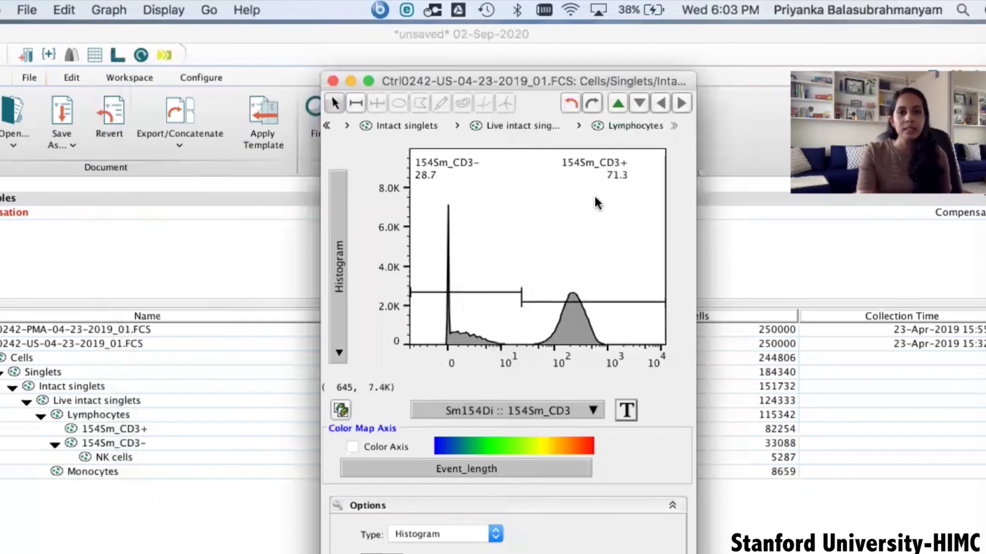
double_click(625, 300)
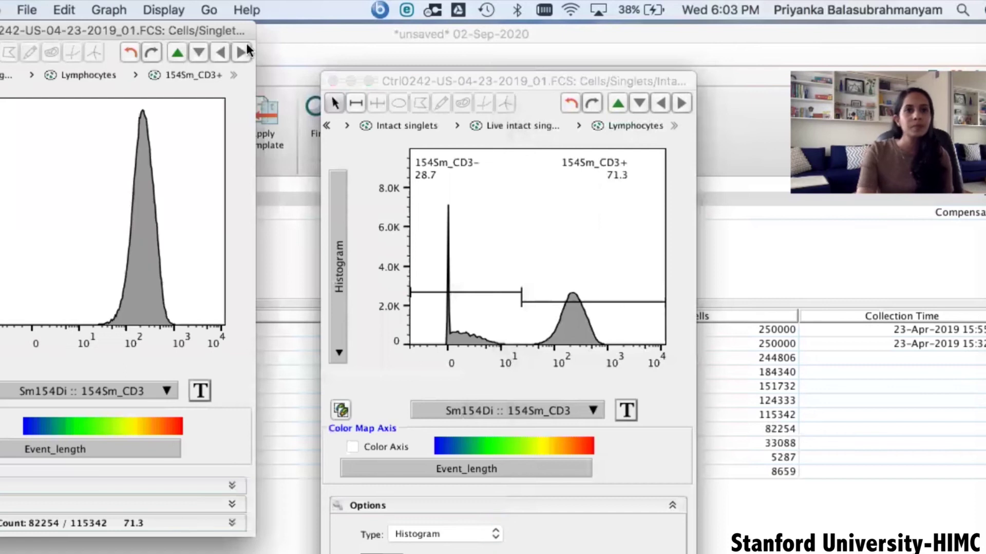
mouse_move(218, 67)
left_mouse_down()
mouse_move(564, 97)
mouse_move(553, 81)
left_mouse_up()
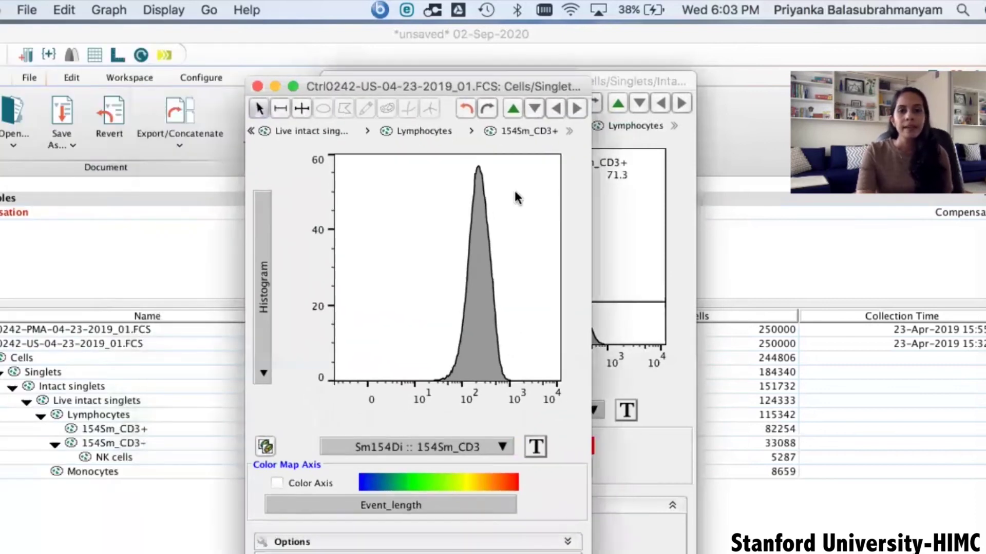
Plot the CD3+ population as 145Nd_CD4 versus 146Nd_CD8.
left_click(460, 446)
left_click(562, 490)
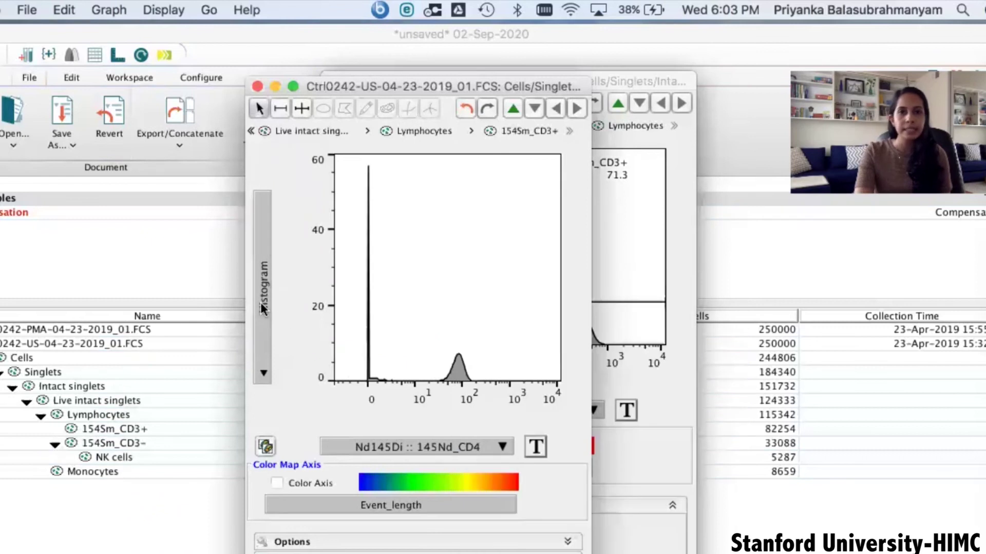
left_click(266, 276)
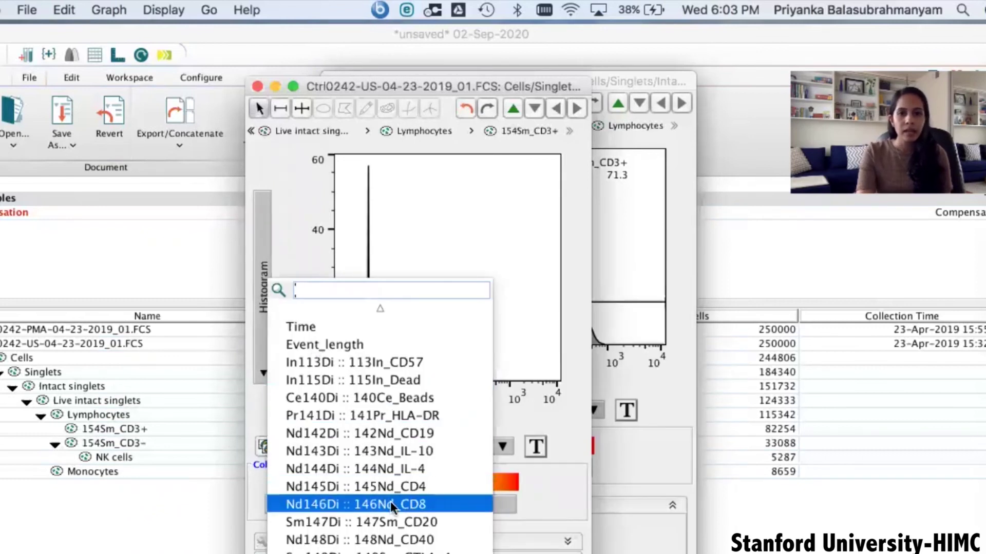
left_click(390, 501)
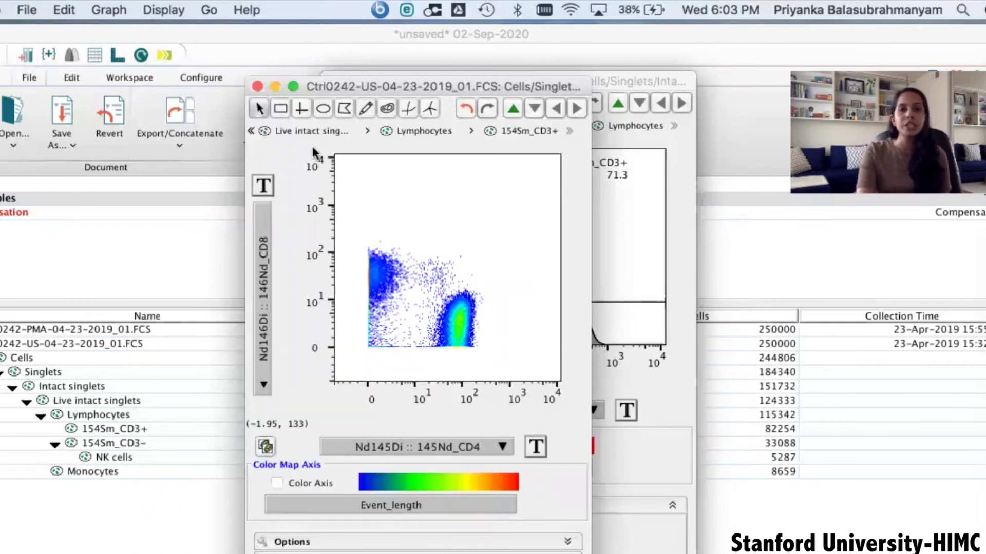
Draw rectangle gates named CD8+ T cells (33.3%) and CD4+ T cells (61.1%).
left_click(281, 111)
mouse_move(357, 241)
left_mouse_down()
mouse_move(396, 284)
mouse_move(405, 313)
left_mouse_up()
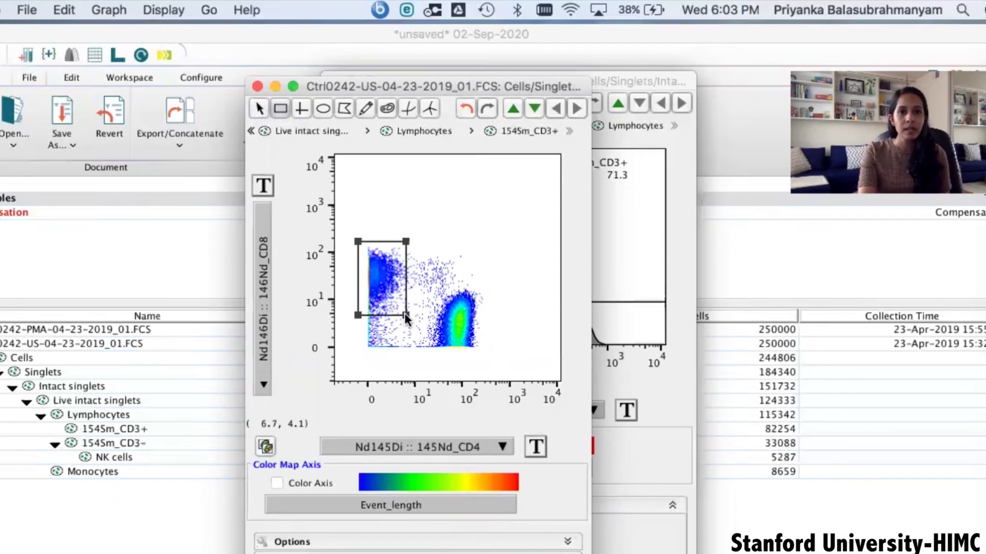
type("cd")
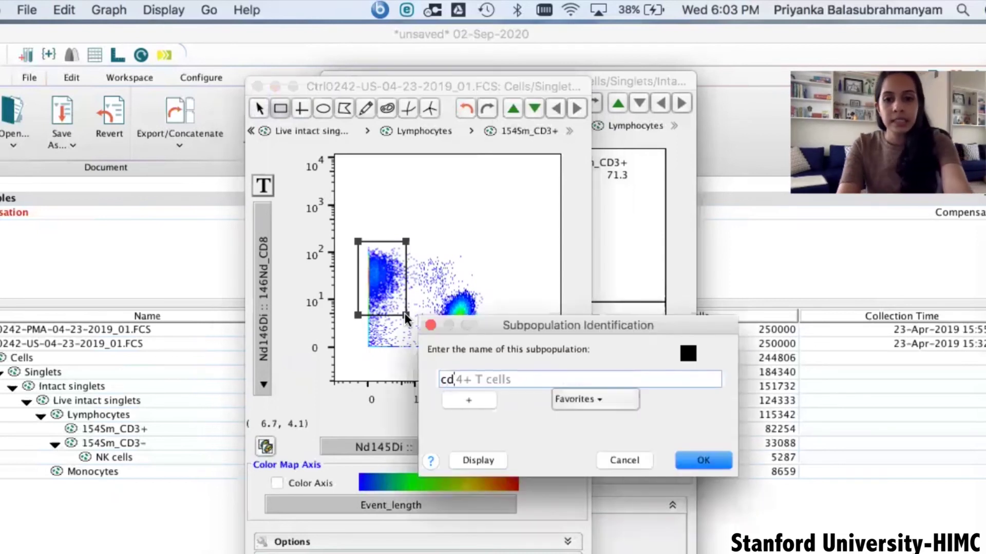
type("8")
key("Return")
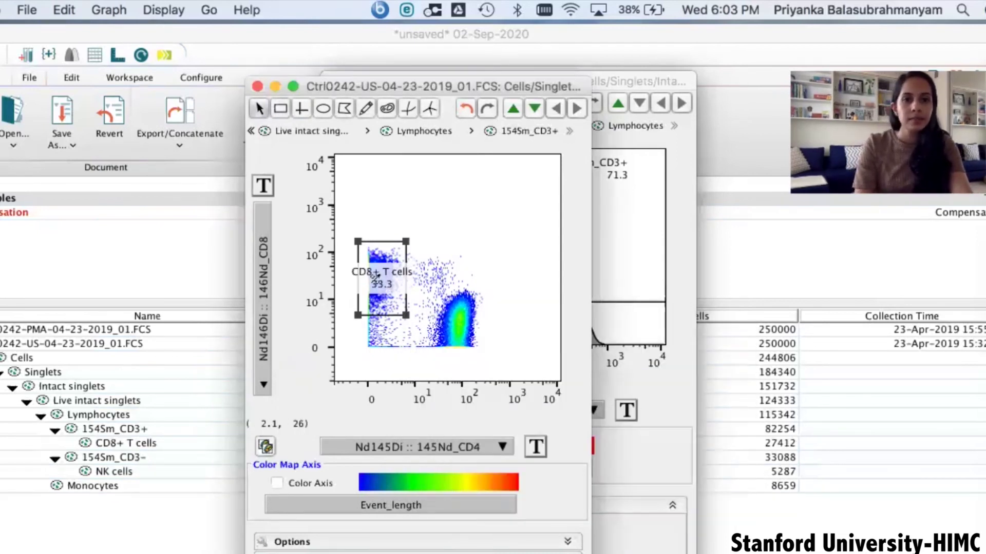
left_click_drag(369, 218, 373, 222)
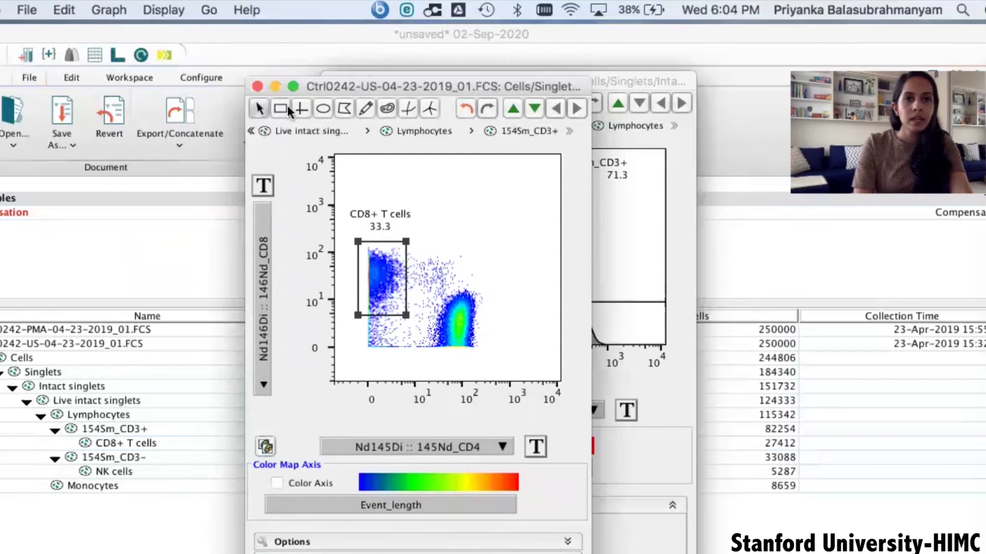
left_click_drag(429, 278, 485, 351)
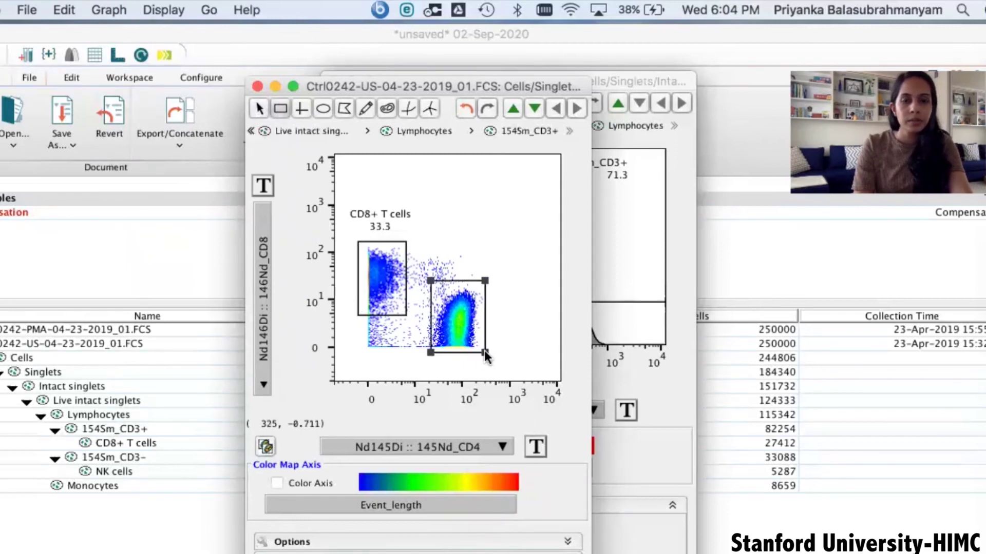
type("cd4")
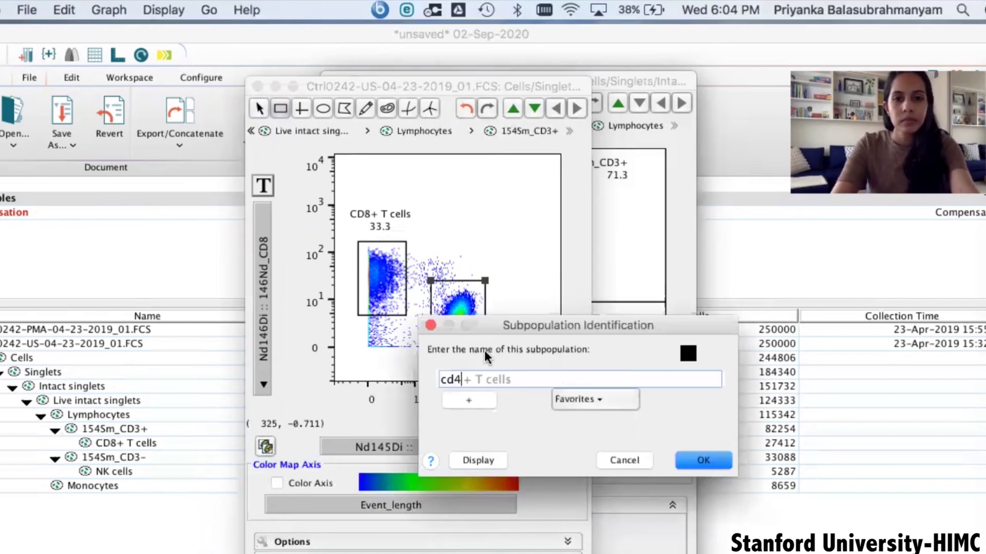
key("Return")
left_click_drag(458, 322, 460, 263)
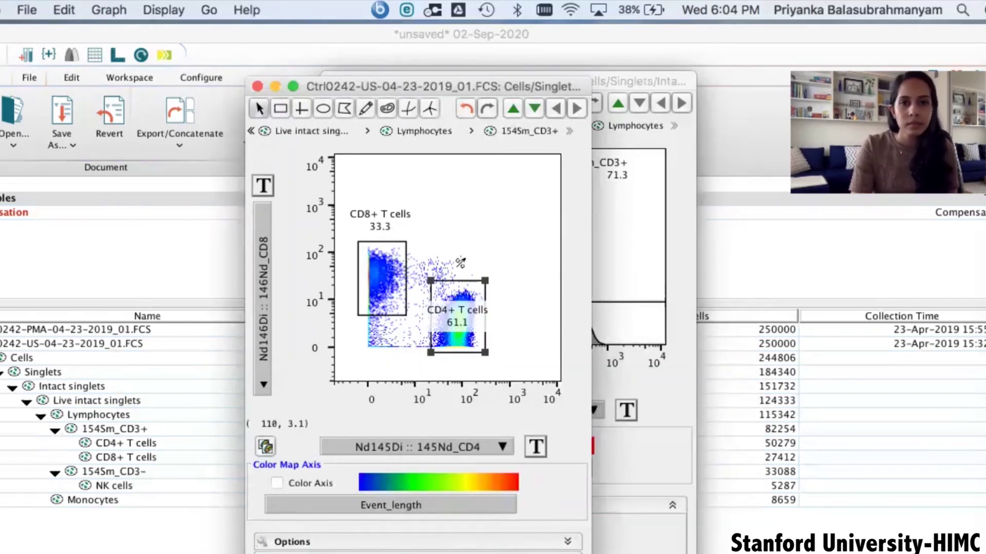
Finish the CD4+ gate, close the CD4/CD8, CD3 and Monocytes/Lymphocytes plots, and collapse the US sample.
left_click(521, 308)
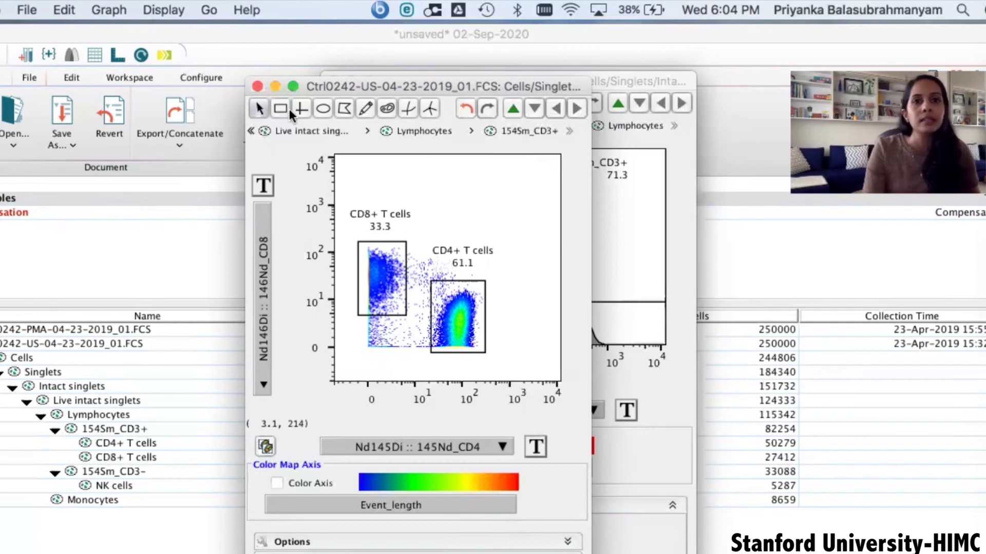
left_click(258, 86)
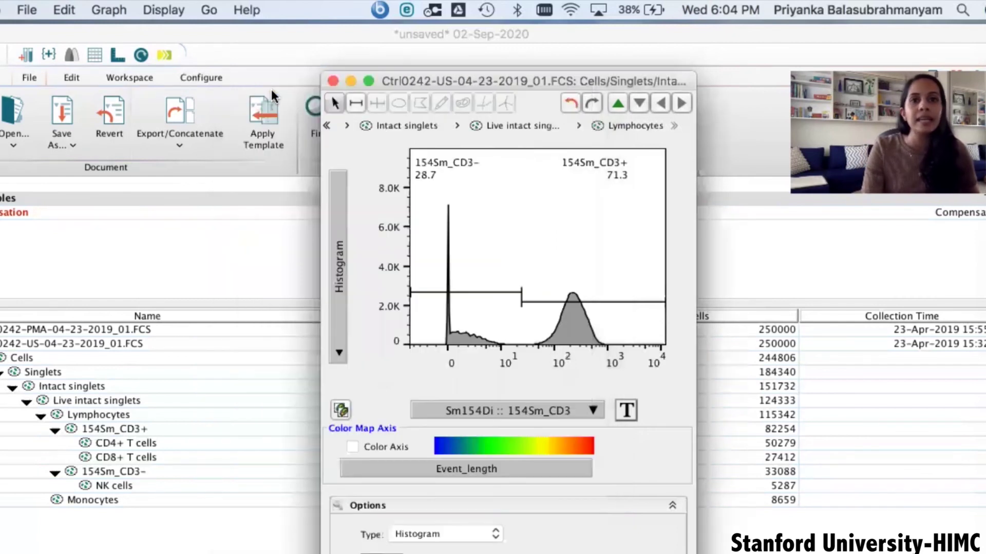
left_click(334, 83)
left_click(334, 82)
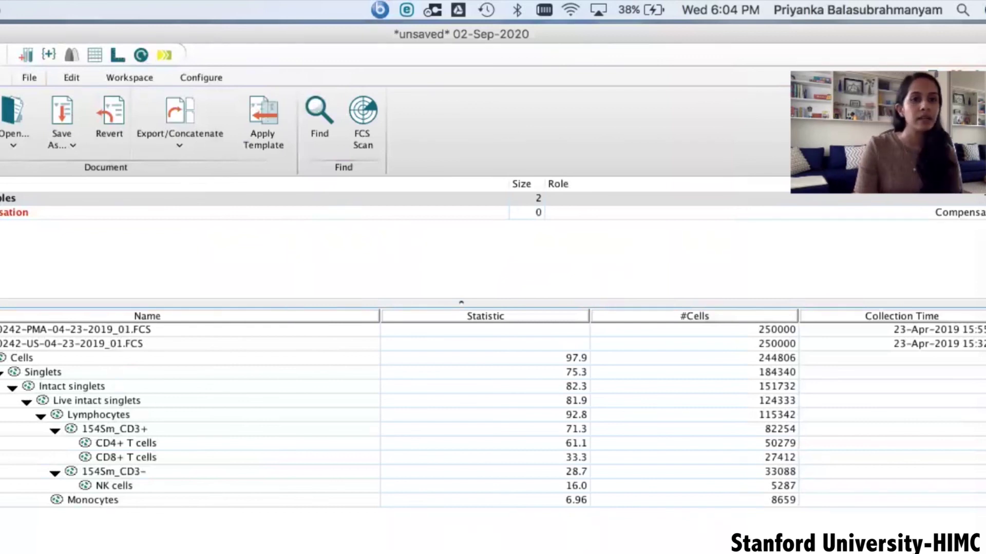
key("Left")
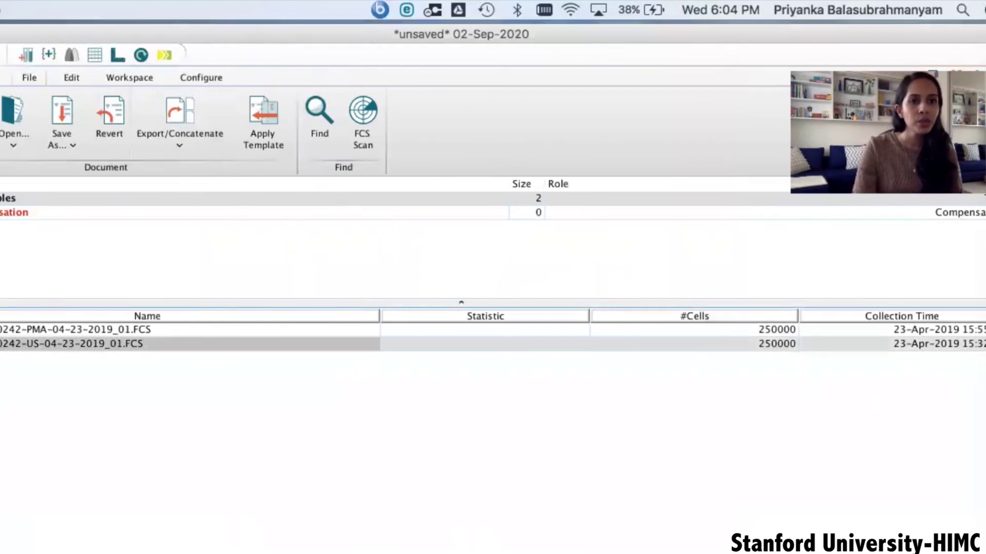
Expand the PMA sample and review Live intact singlets, Lymphocytes, CD3-, B, NK and T cells.
key("Up")
key("Right")
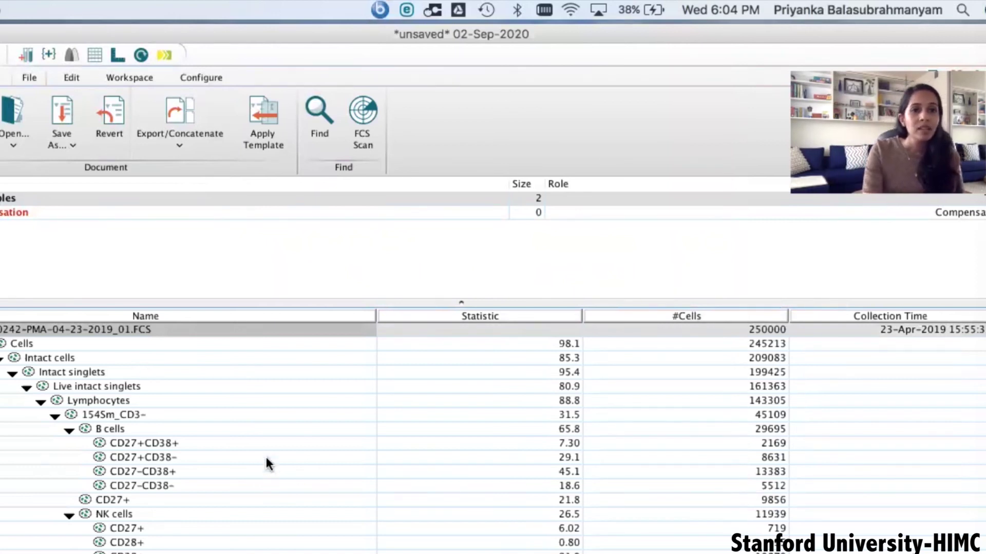
left_click(93, 385)
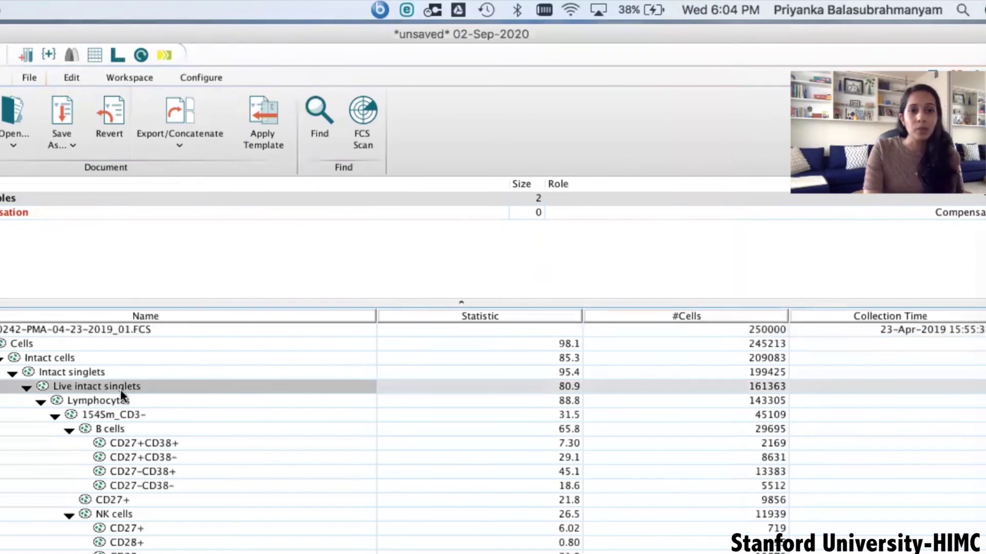
left_click(137, 401)
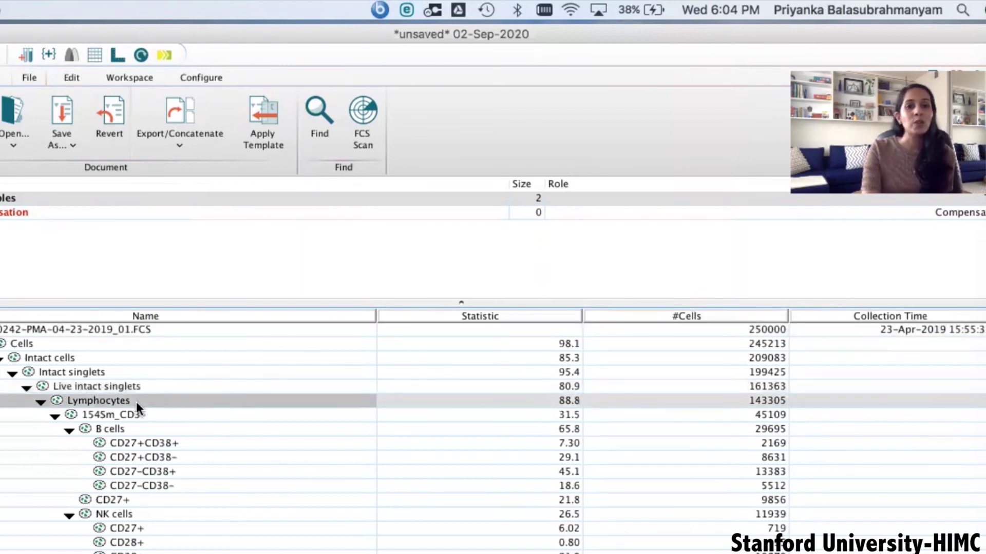
left_click(145, 416)
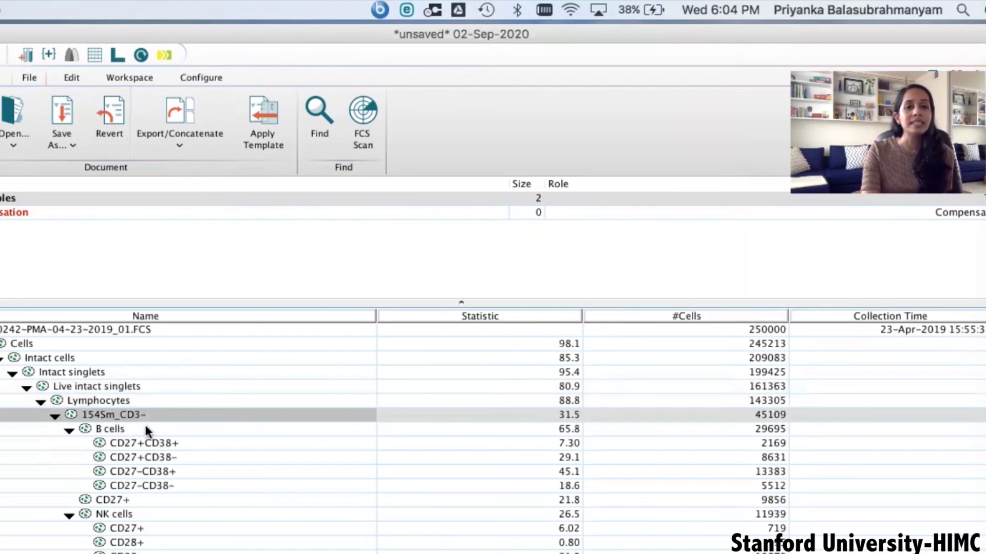
left_click(145, 429)
left_click(143, 515)
scroll(185, 497, "down", 2)
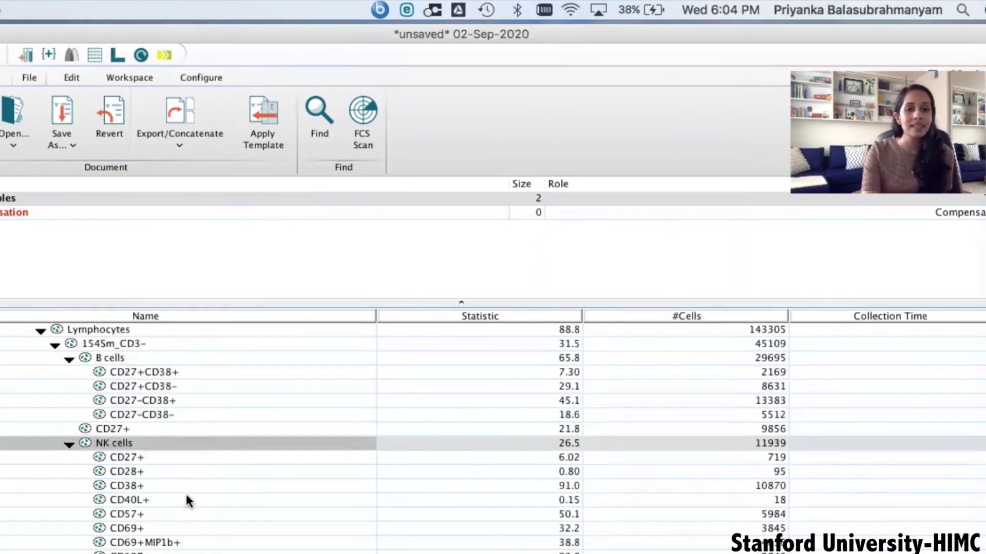
scroll(185, 495, "down", 3)
scroll(177, 477, "down", 1)
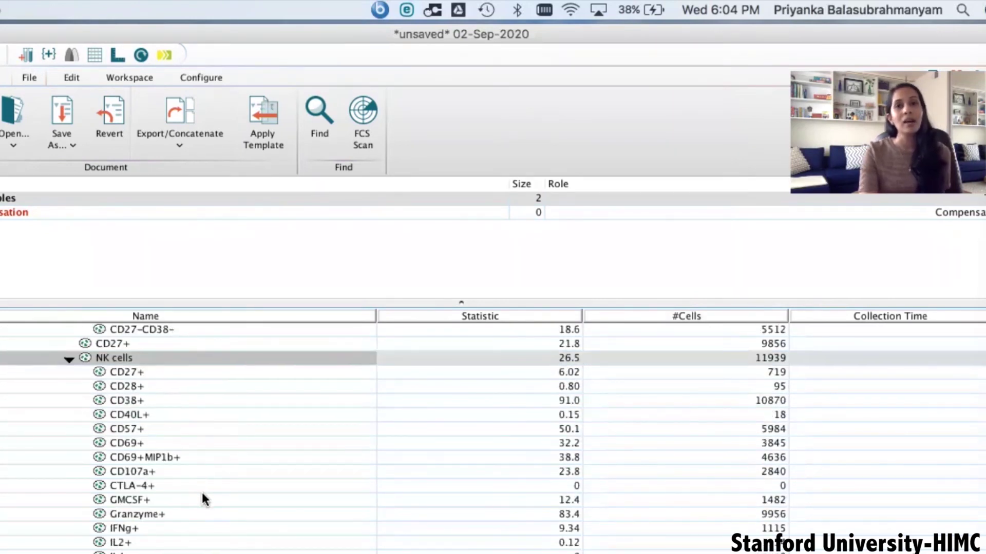
scroll(203, 494, "down", 3)
scroll(203, 494, "down", 3)
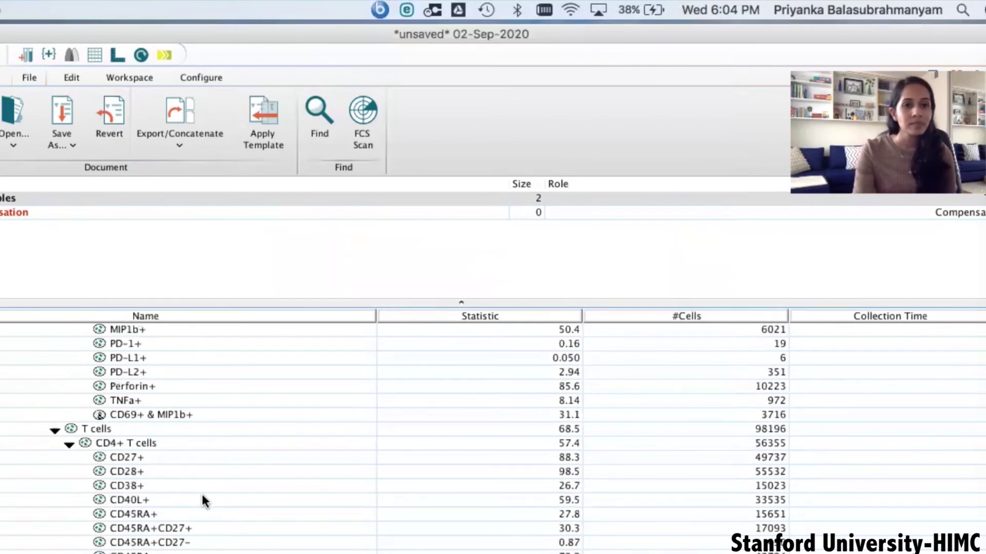
left_click(169, 433)
scroll(196, 495, "down", 2)
scroll(189, 481, "down", 2)
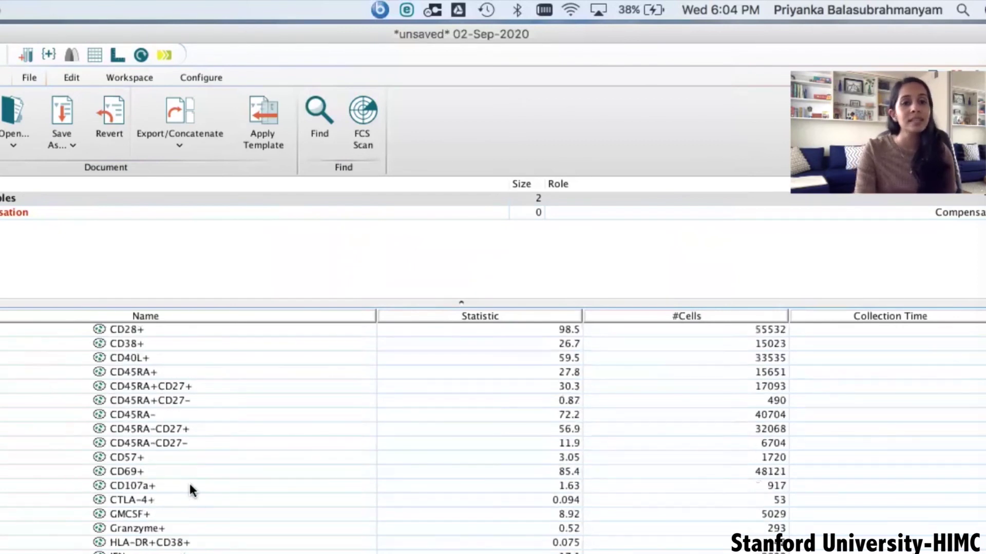
scroll(189, 481, "down", 3)
scroll(189, 482, "down", 5)
scroll(190, 483, "down", 2)
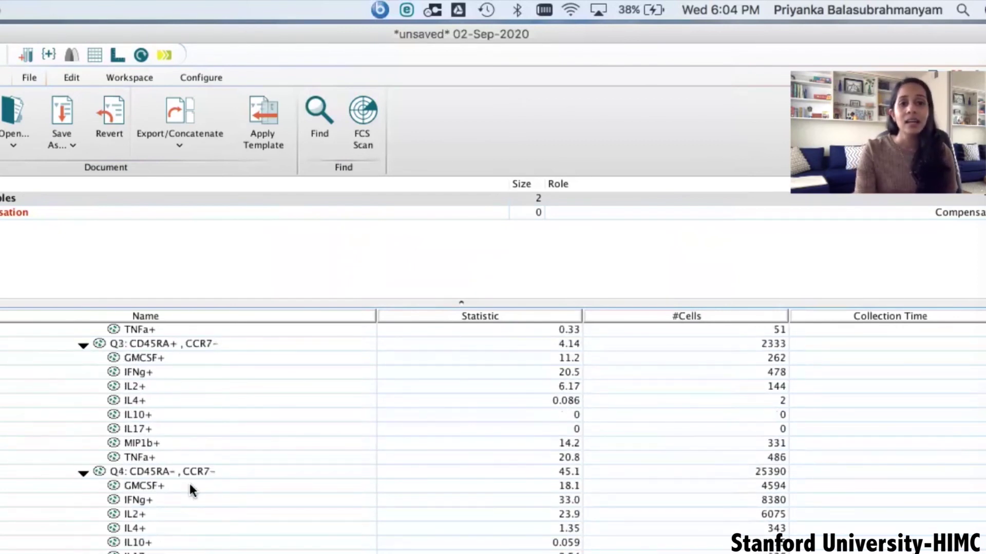
scroll(189, 484, "up", 1)
scroll(190, 484, "up", 2)
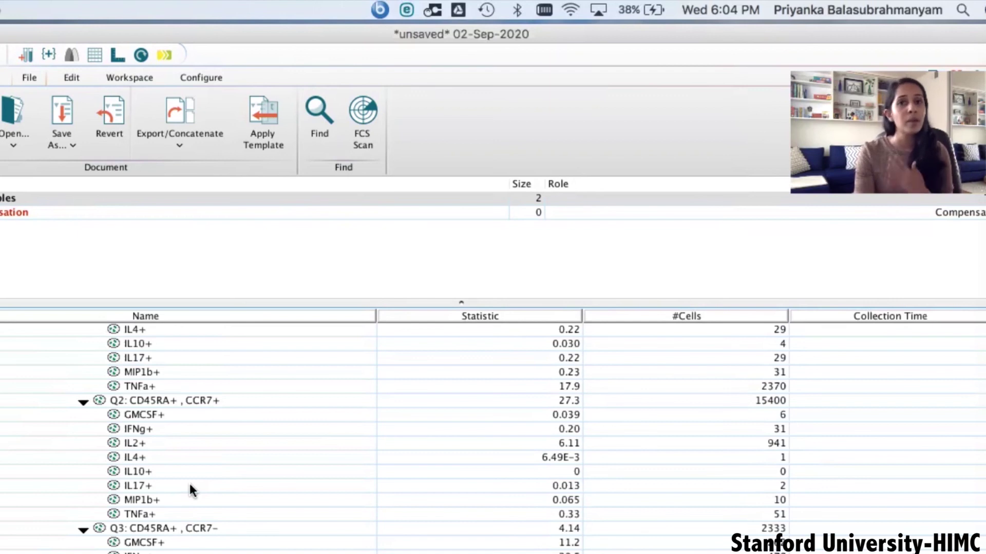
scroll(189, 483, "up", 1)
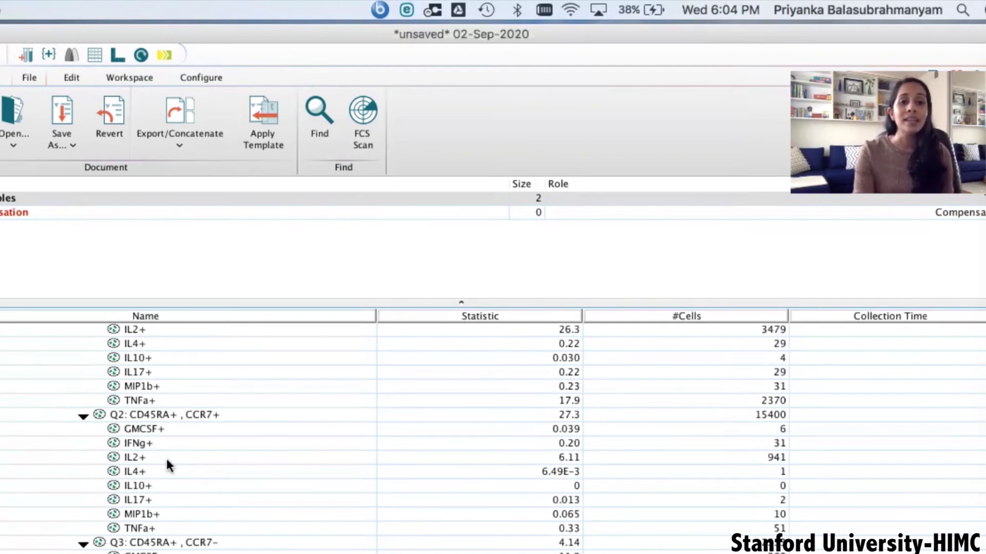
scroll(179, 516, "down", 5)
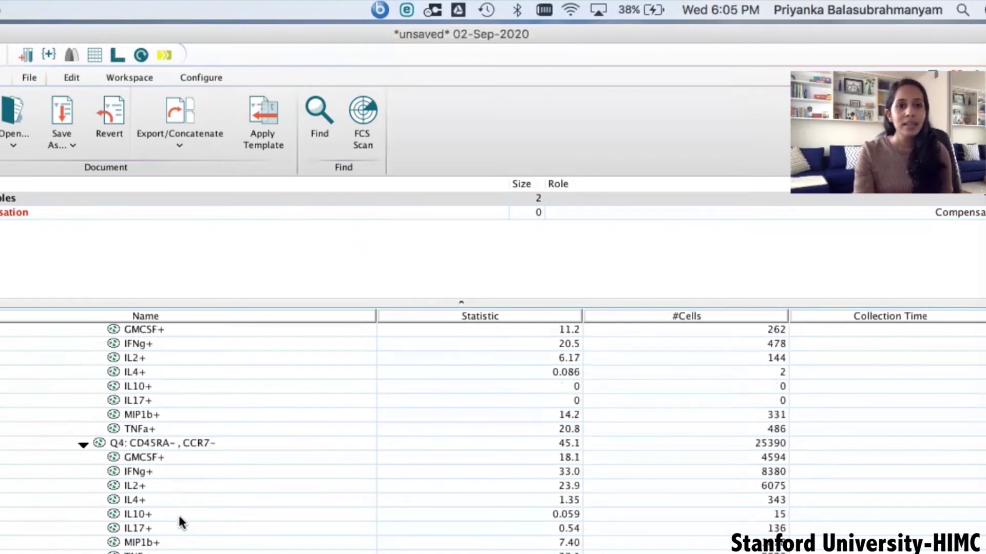
scroll(179, 515, "down", 5)
scroll(179, 515, "down", 3)
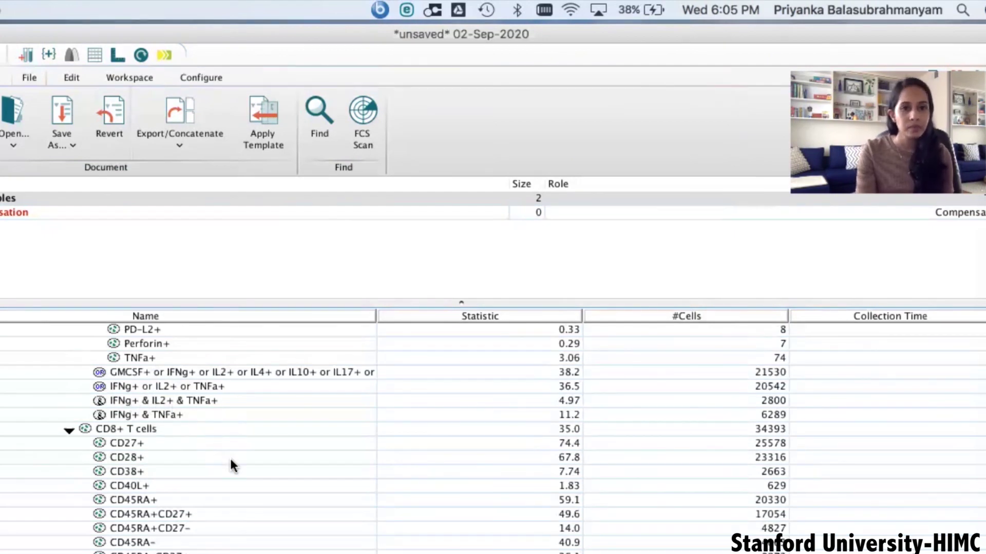
scroll(229, 457, "down", 2)
scroll(230, 457, "down", 5)
scroll(183, 439, "down", 2)
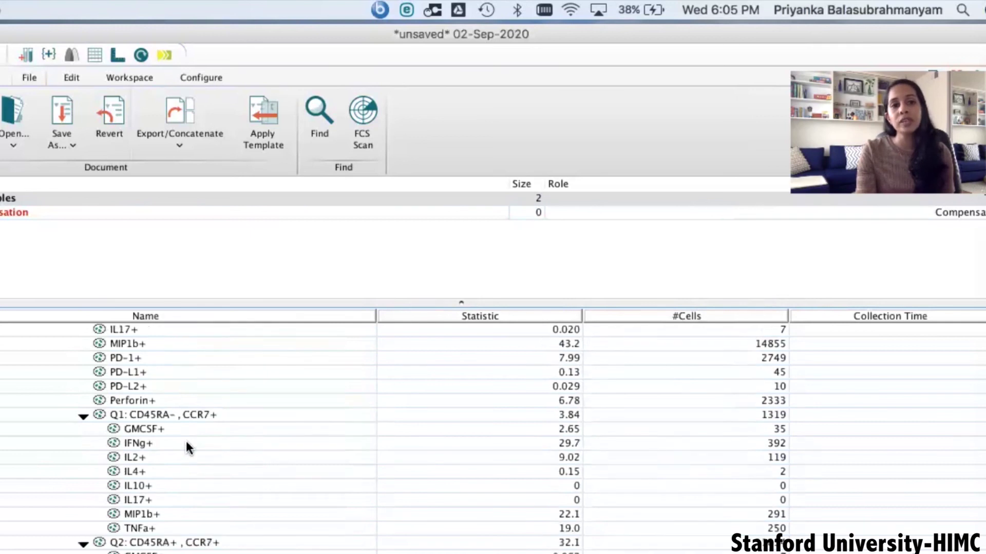
scroll(187, 444, "down", 5)
scroll(187, 445, "down", 5)
scroll(187, 445, "down", 3)
scroll(187, 444, "down", 3)
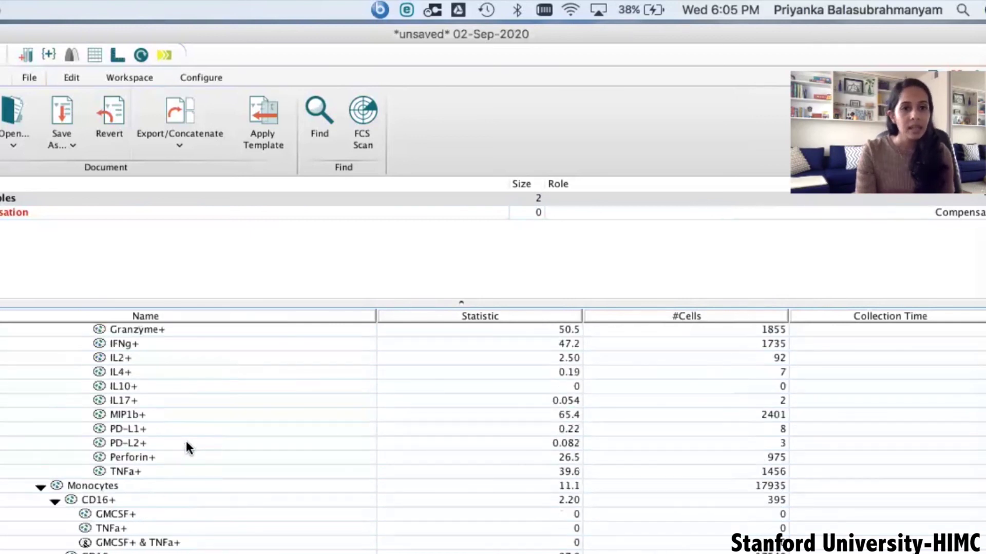
scroll(186, 444, "up", 3)
scroll(186, 444, "up", 2)
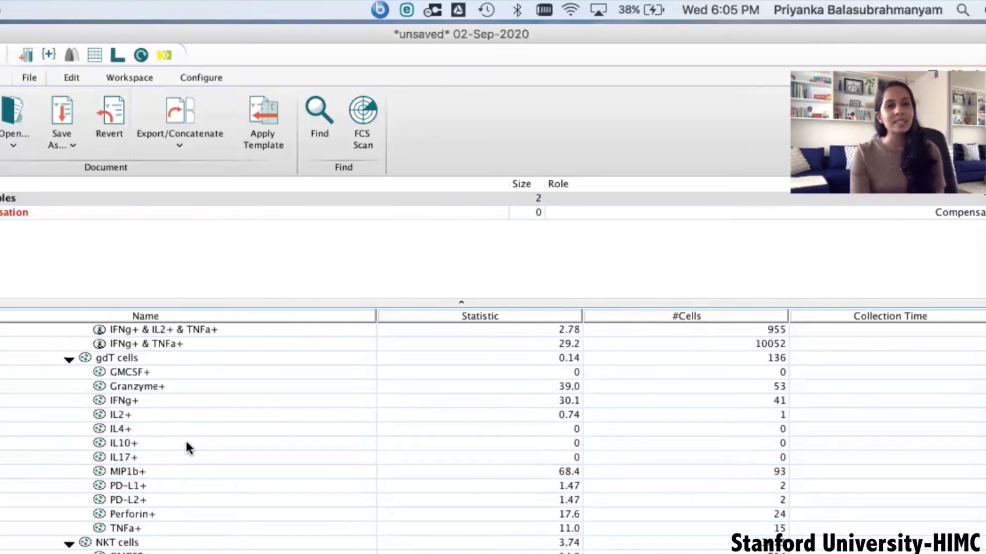
scroll(186, 452, "down", 3)
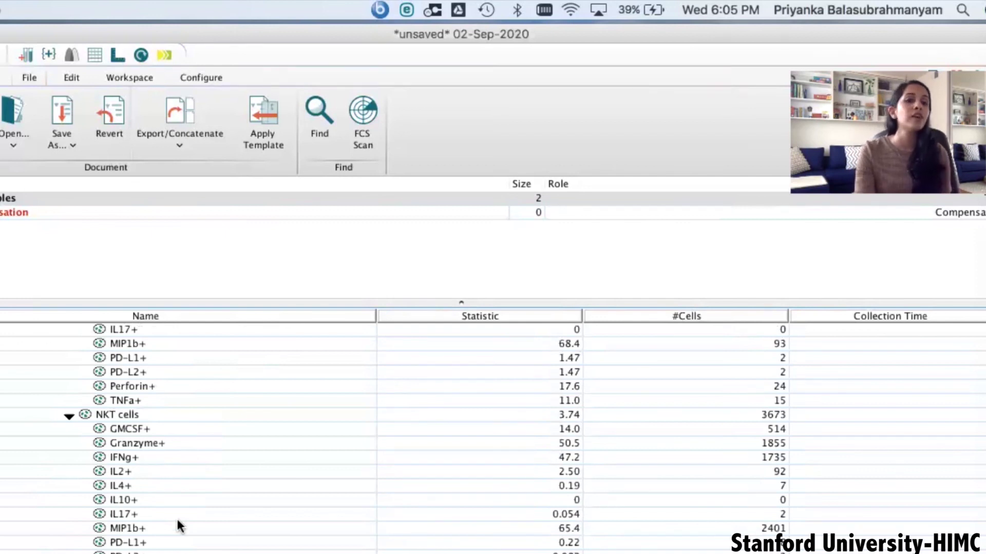
scroll(178, 522, "down", 3)
scroll(178, 522, "down", 1)
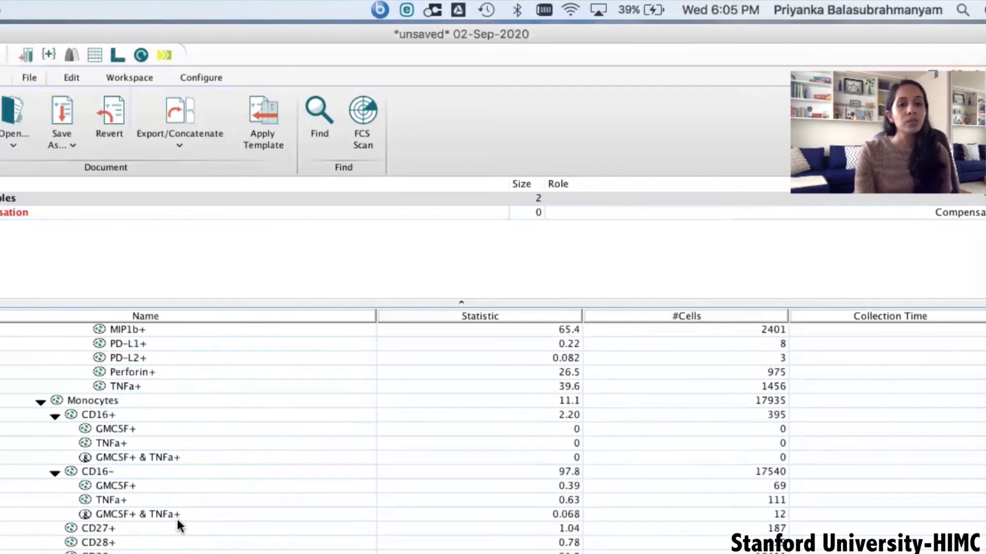
scroll(178, 522, "down", 1)
scroll(183, 485, "down", 2)
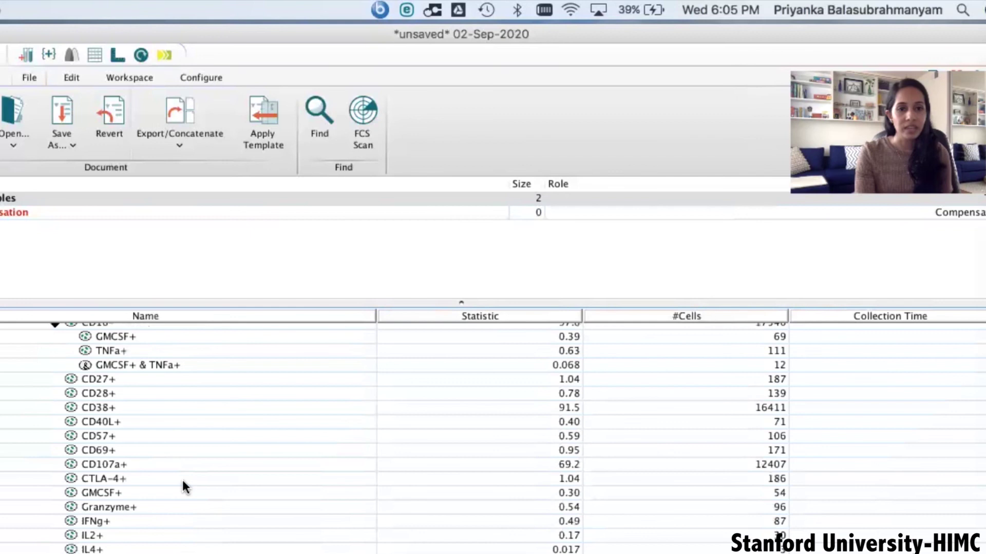
scroll(183, 485, "up", 5)
scroll(182, 485, "up", 5)
scroll(183, 485, "up", 5)
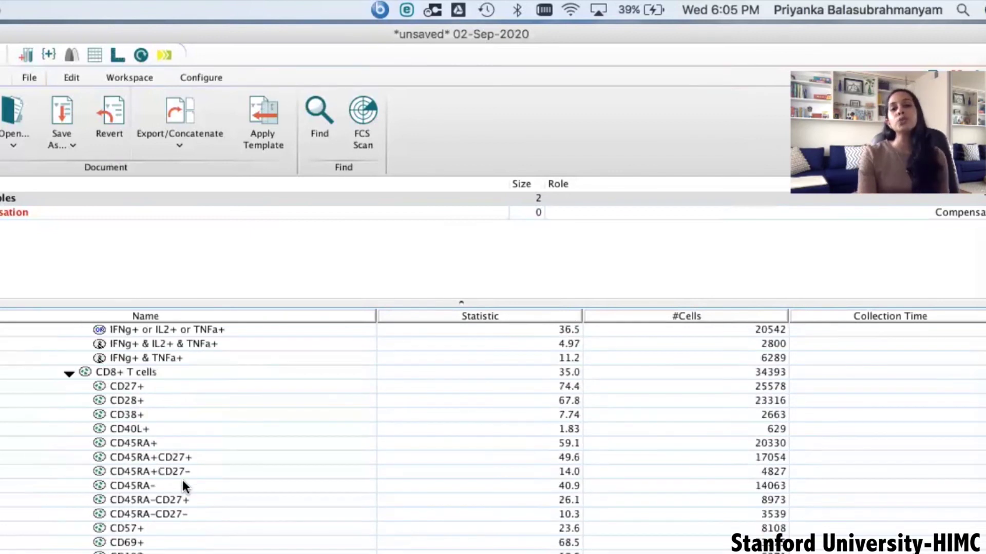
scroll(182, 485, "up", 5)
scroll(183, 485, "up", 3)
scroll(183, 485, "up", 5)
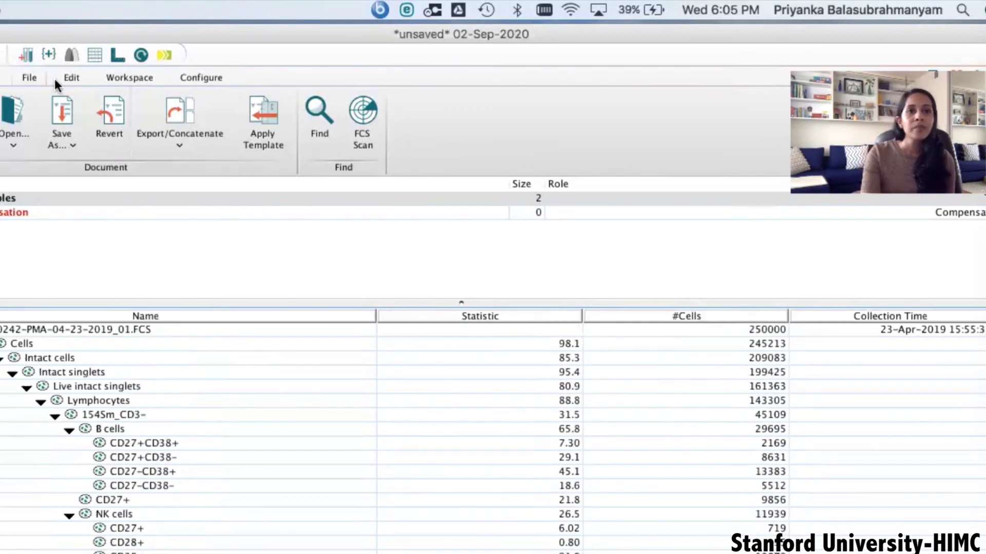
Open and close the layout editor, then open and close the table editor.
left_click(118, 55)
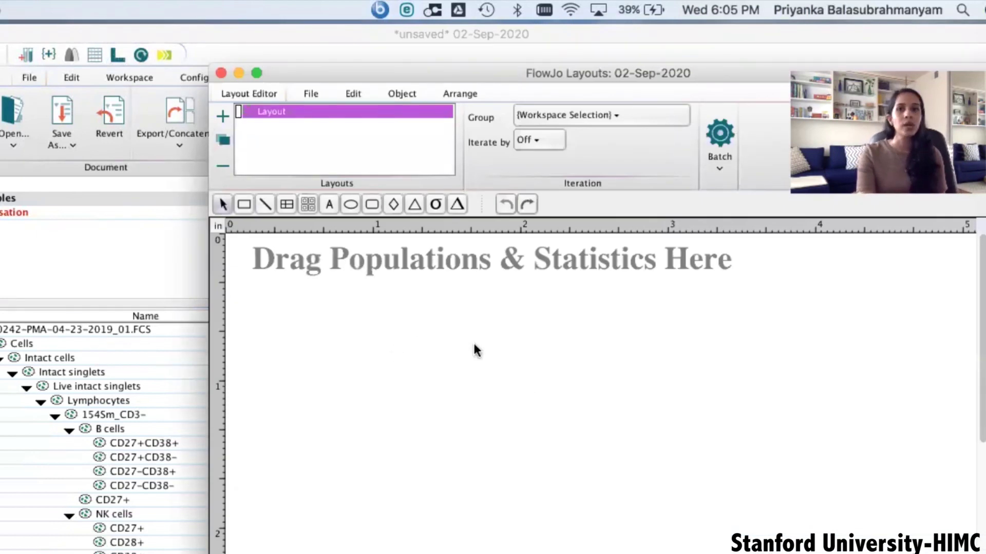
left_click(220, 73)
left_click(94, 54)
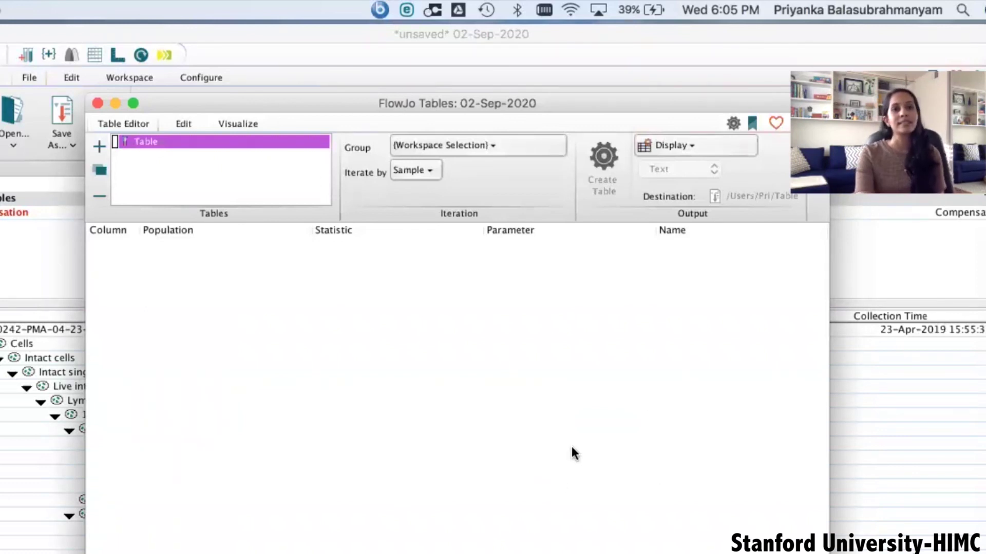
left_click(97, 103)
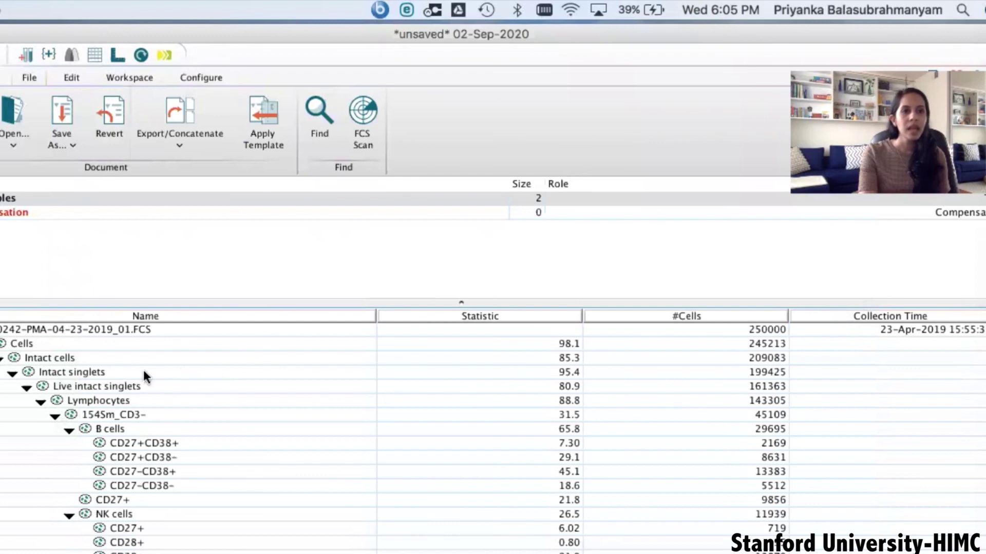
Collapse the PMA sample's gate tree and shift the workspace window slightly down.
key("Left")
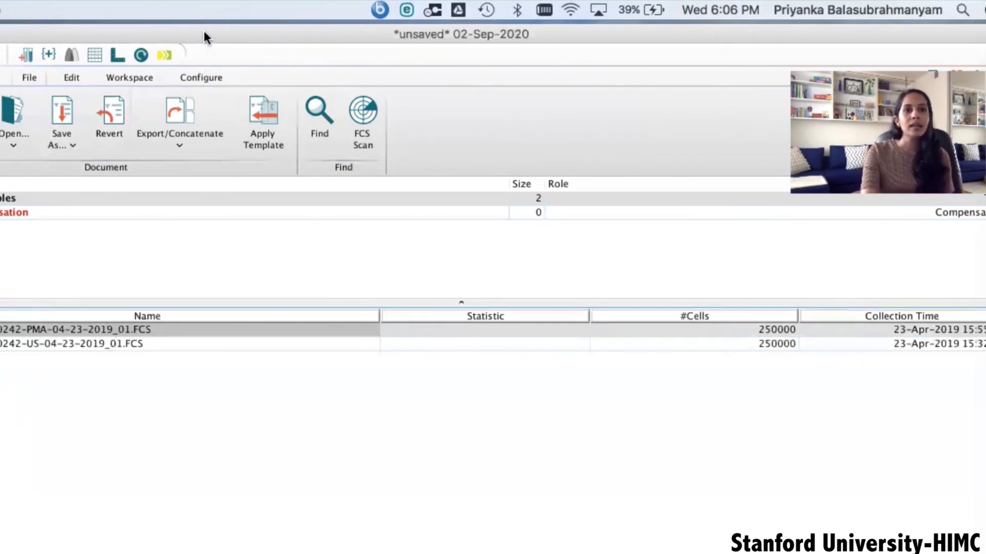
left_click_drag(204, 36, 206, 45)
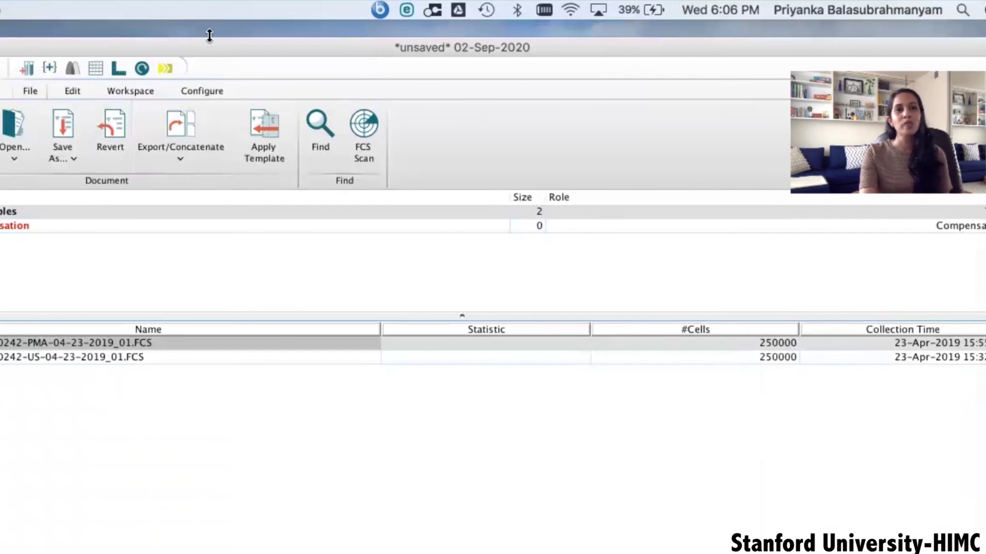